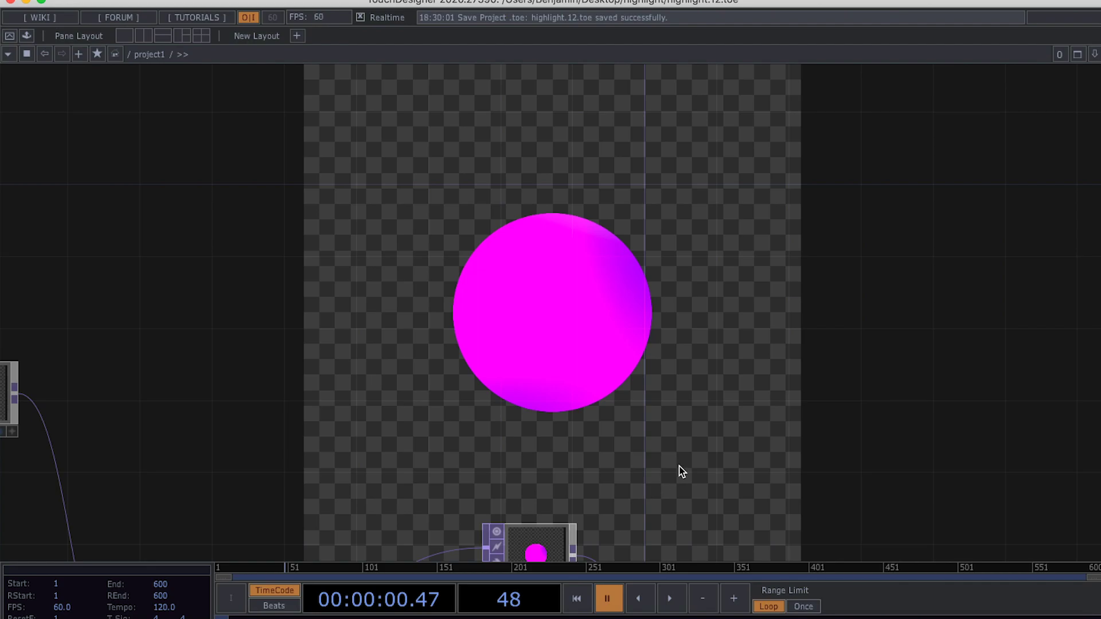
Step: Play the timeline and examine the animated circle and the operators that produce it, including multiply1
drag(704, 448, 652, 371)
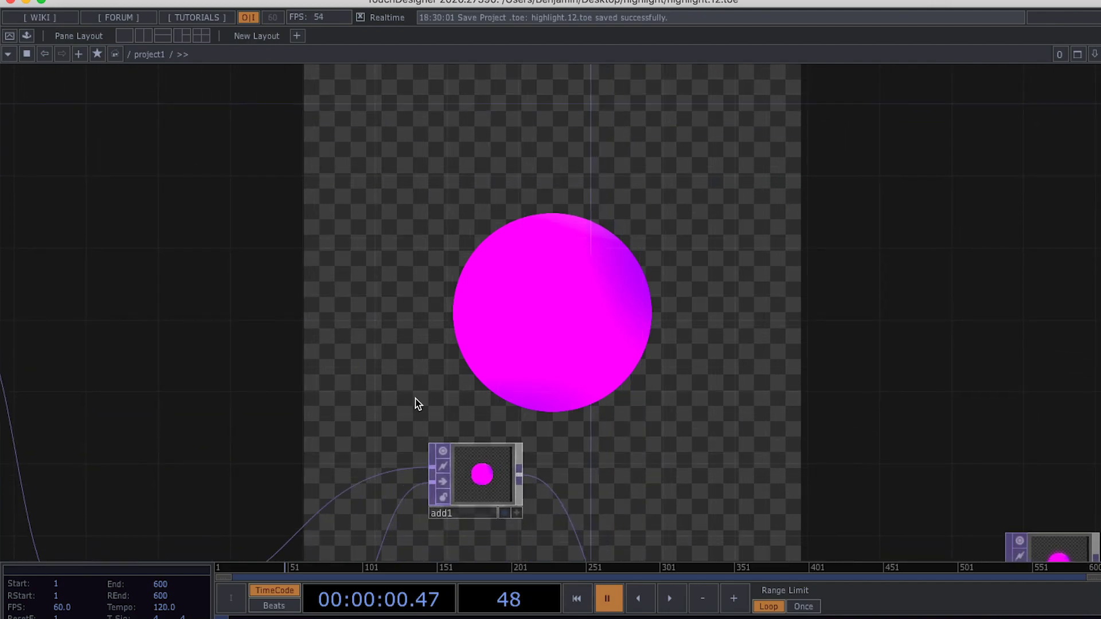
drag(415, 329, 463, 324)
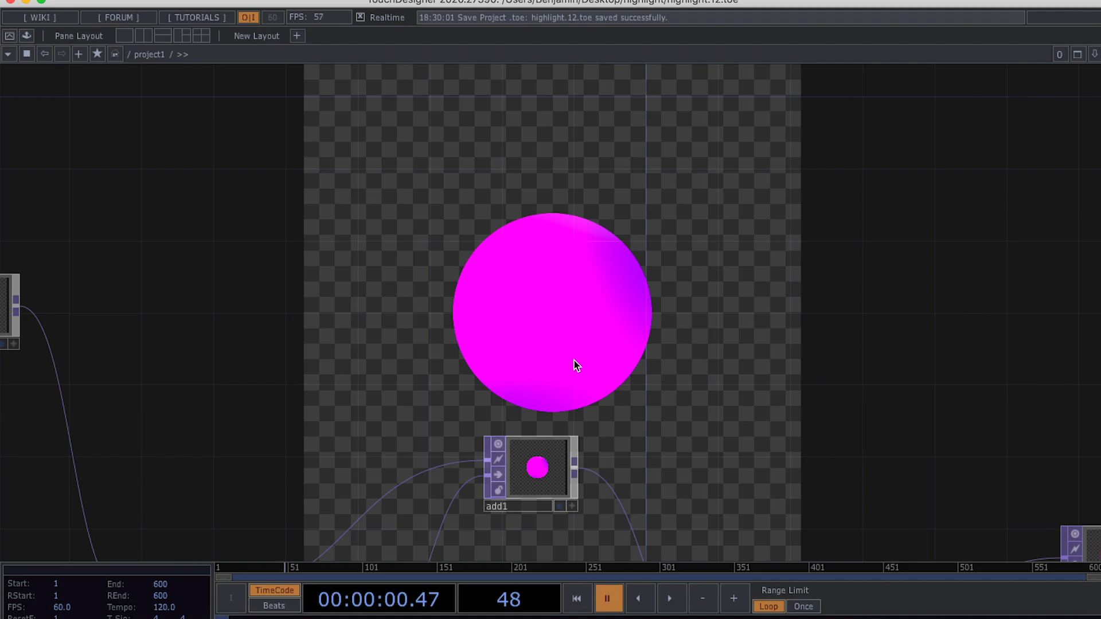
key(space)
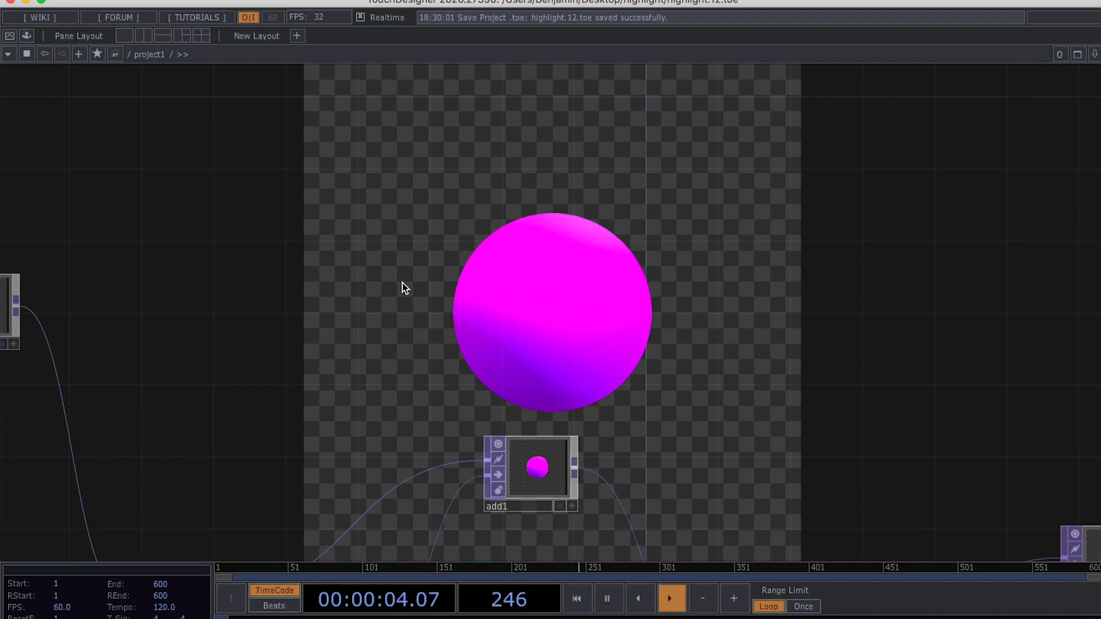
drag(176, 280, 411, 283)
scroll(177, 299, up, 10)
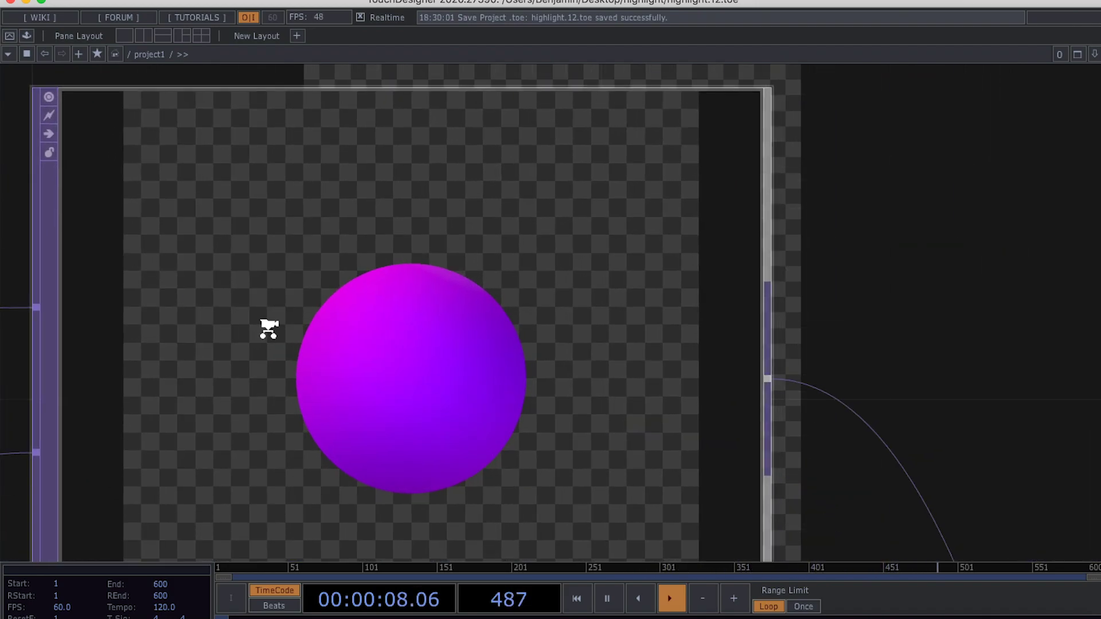
scroll(268, 327, down, 5)
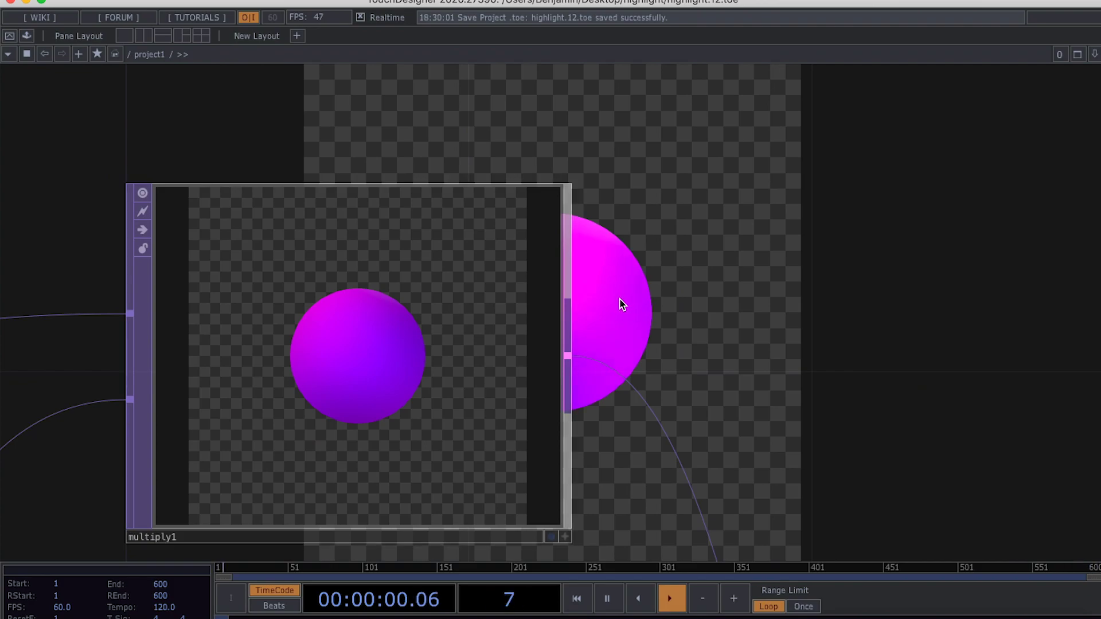
drag(622, 299, 596, 297)
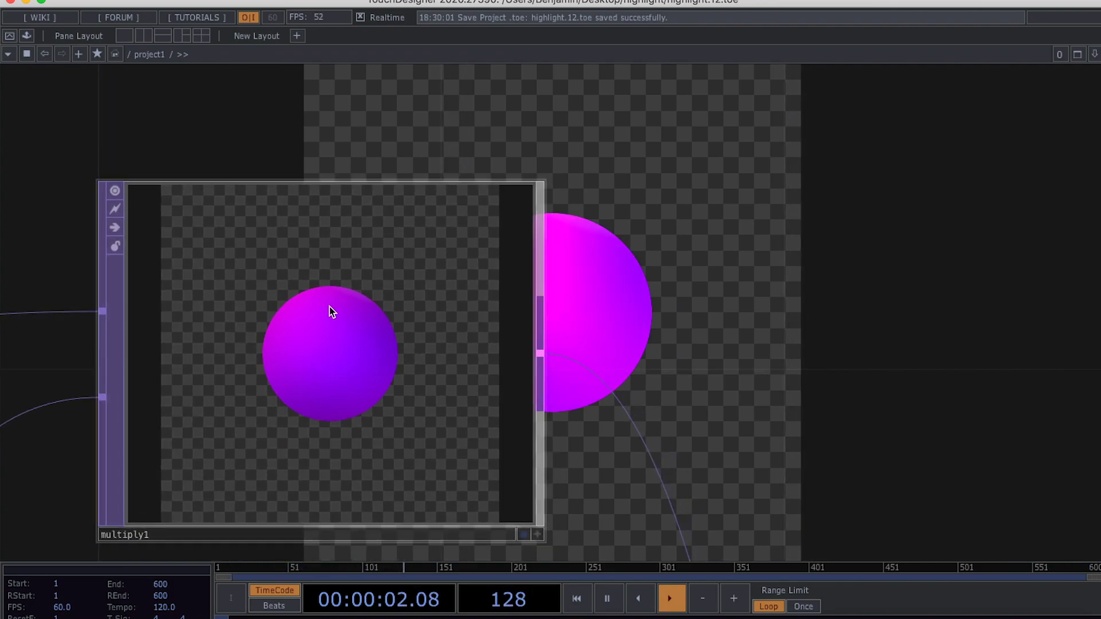
scroll(364, 359, down, 4)
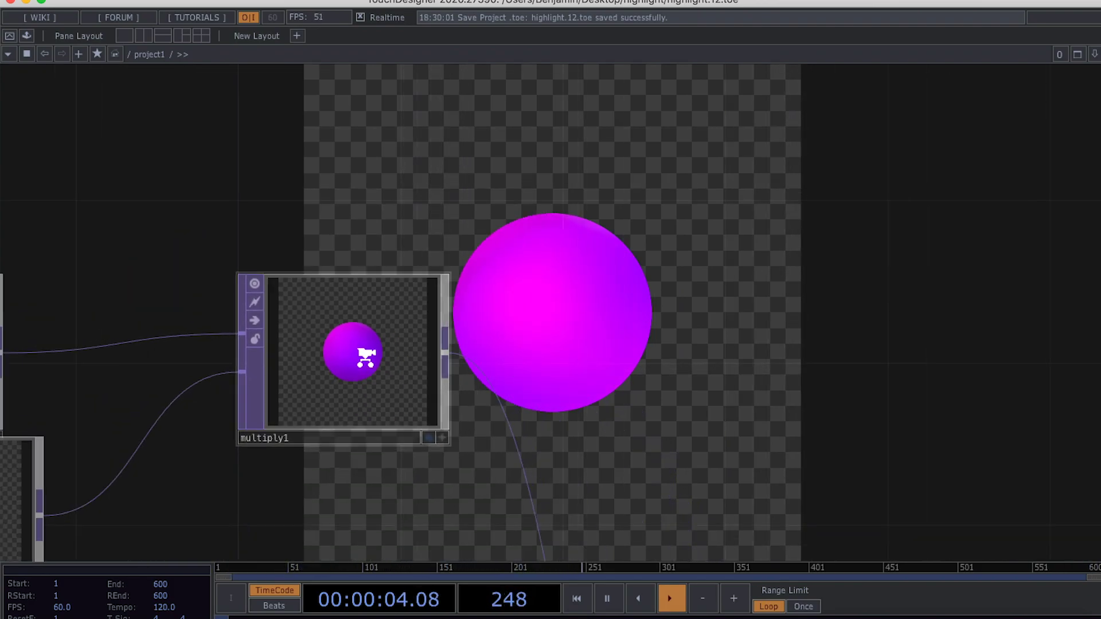
drag(644, 274, 480, 193)
scroll(596, 337, down, 6)
scroll(596, 336, up, 2)
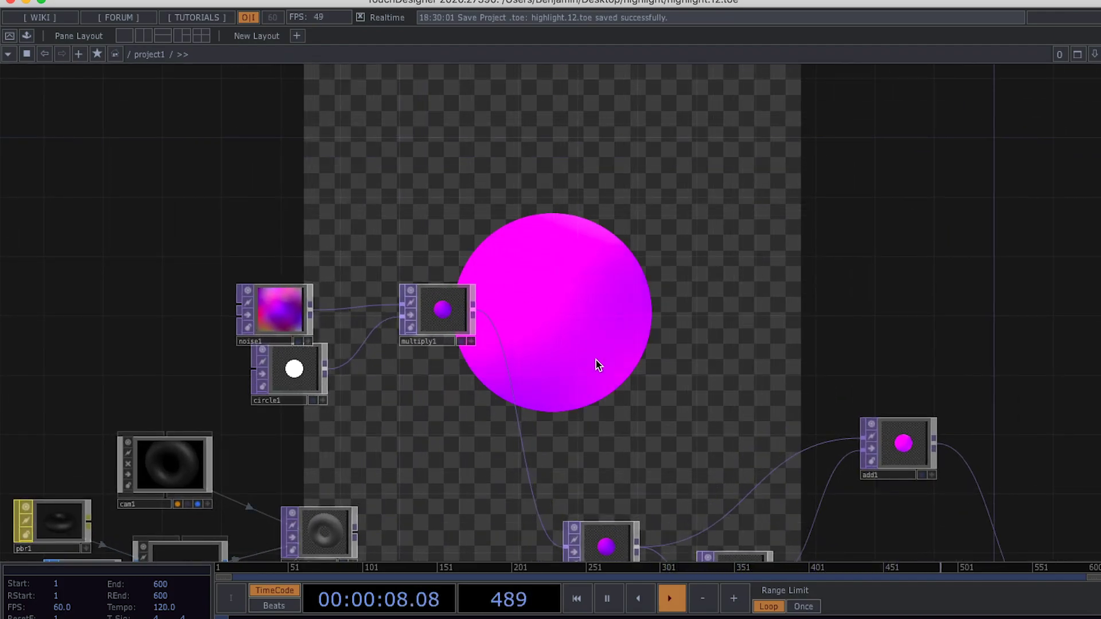
Step: Connect render1 to the input of null3 in place of multiply1, and pause the timeline
drag(603, 327, 561, 271)
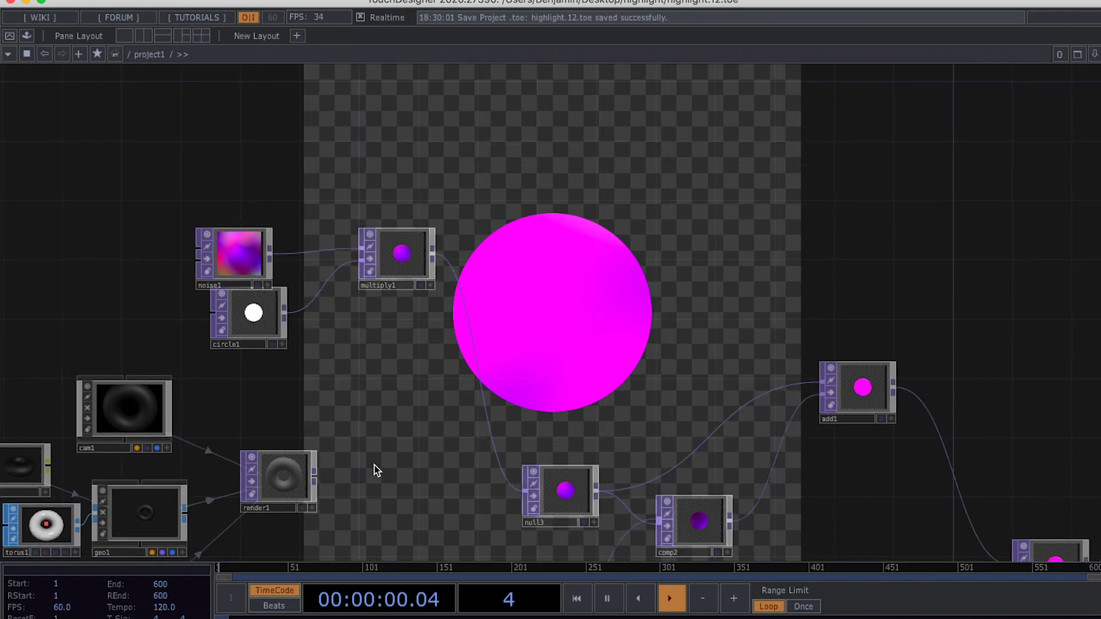
drag(316, 479, 500, 477)
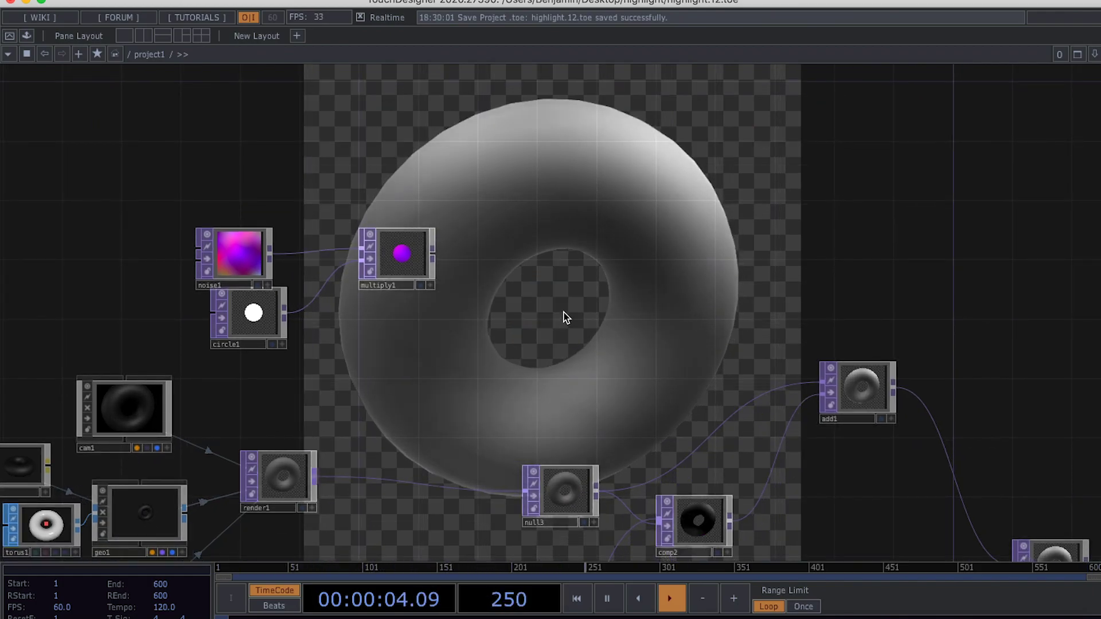
drag(392, 359, 218, 406)
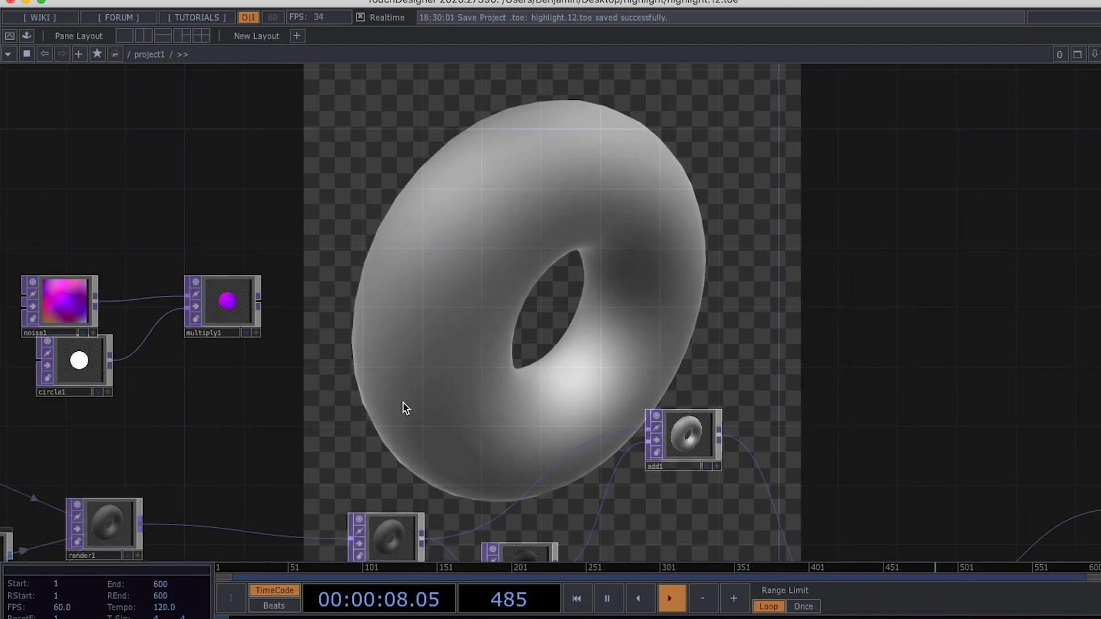
drag(393, 412, 499, 364)
key(space)
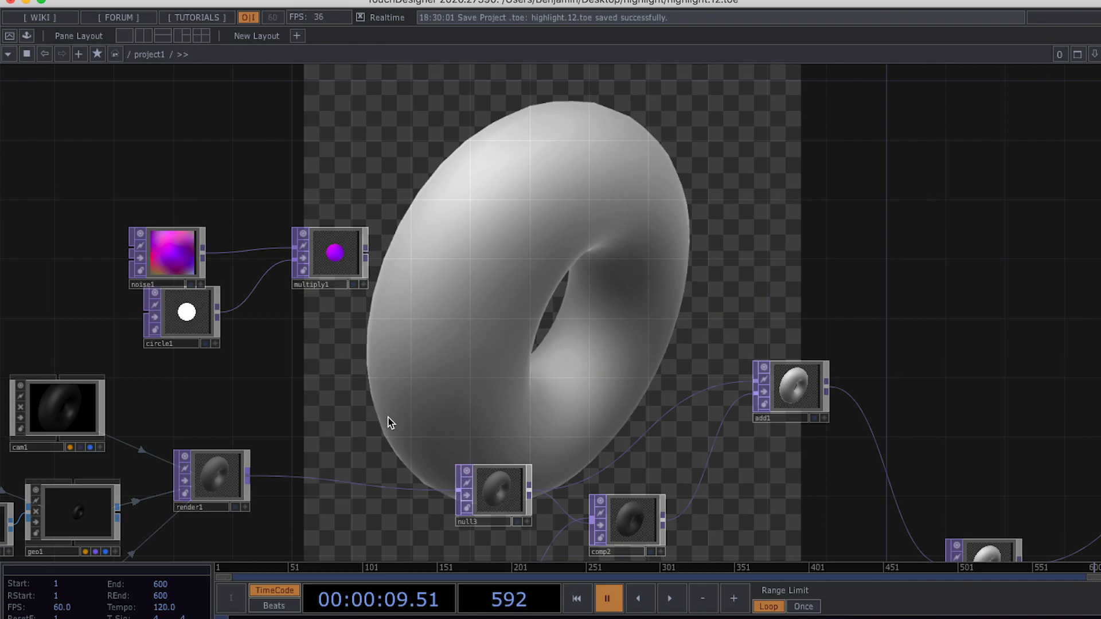
Step: Switch the background display from null2 to comp1 at the end of the network
drag(385, 422, 430, 300)
drag(31, 524, 205, 445)
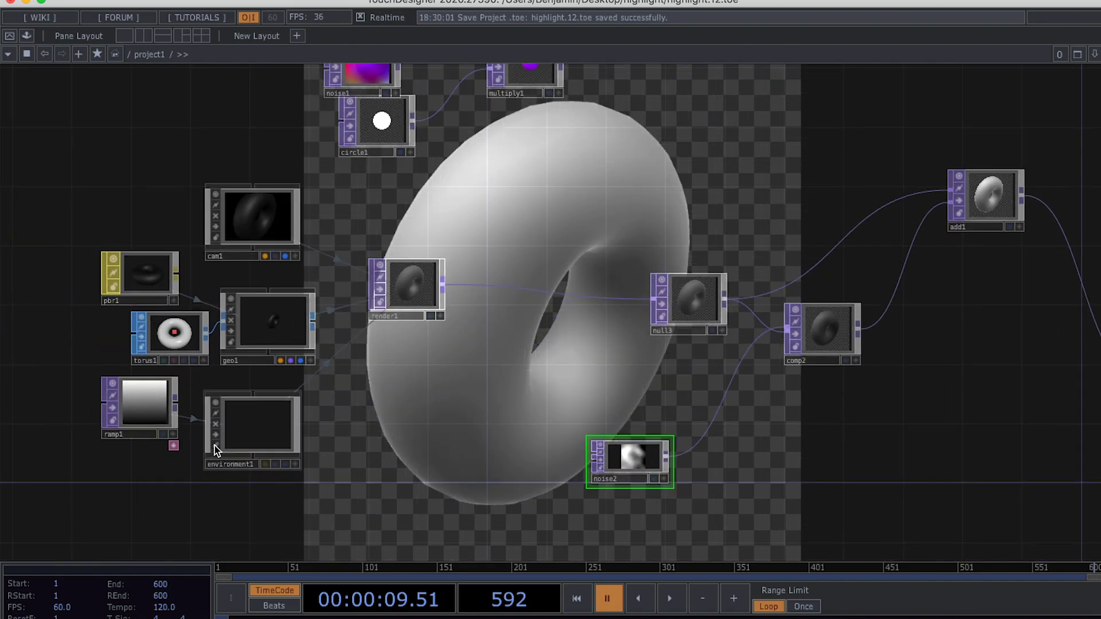
drag(329, 305, 269, 331)
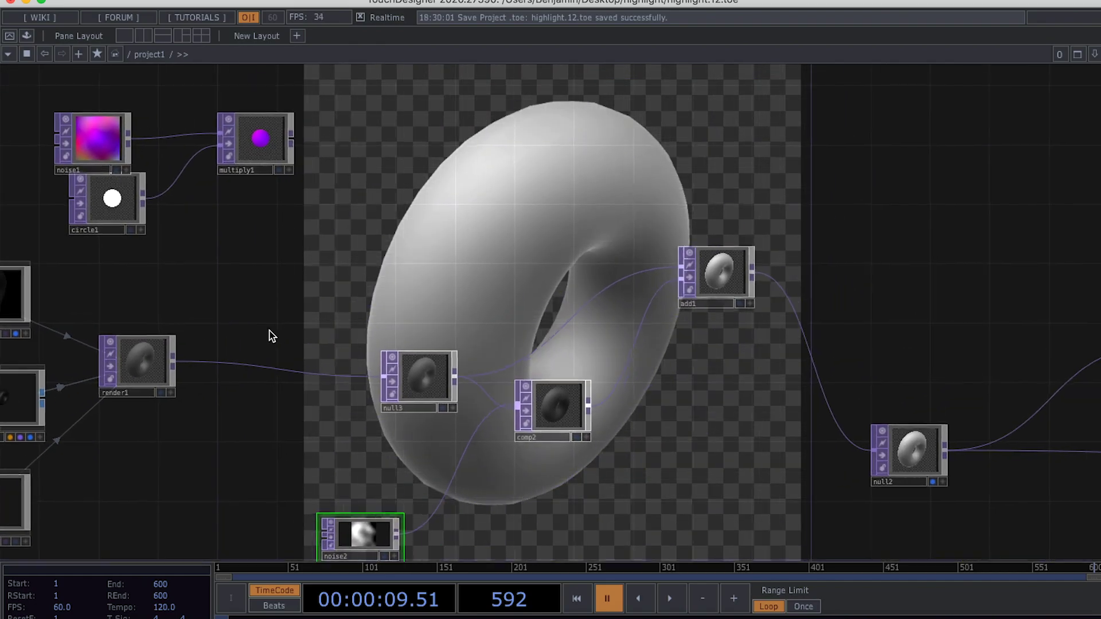
drag(660, 205, 366, 216)
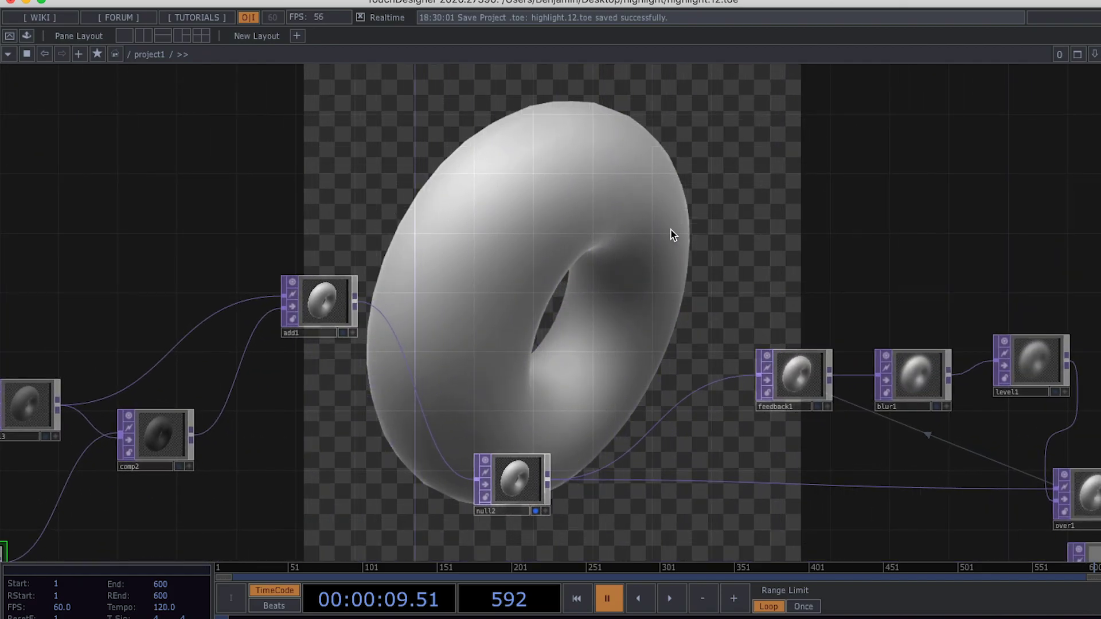
drag(726, 231, 426, 235)
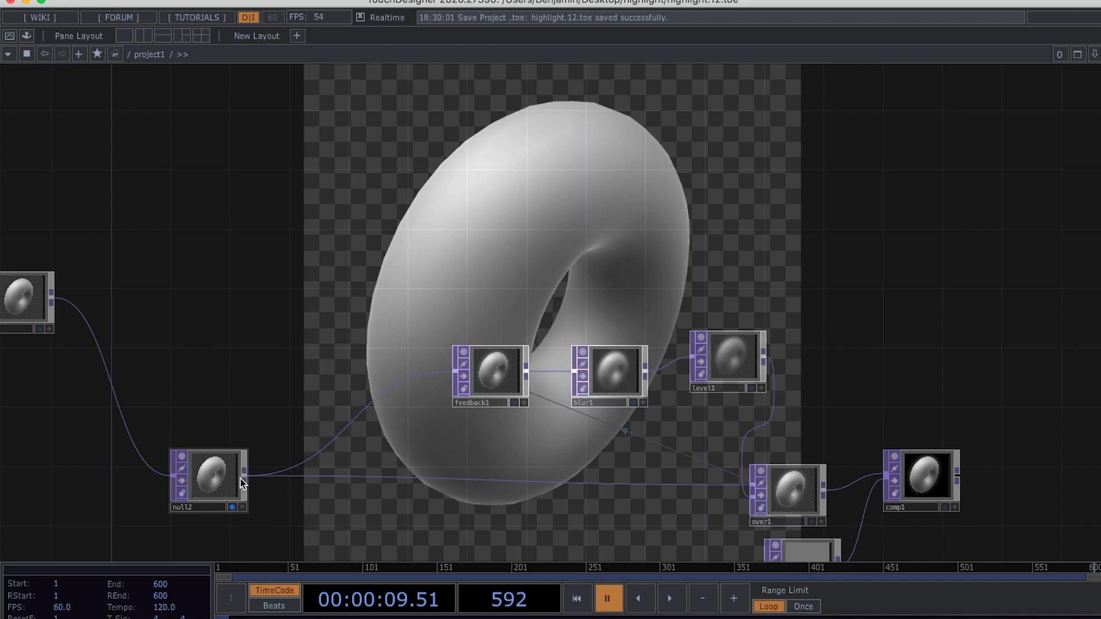
click(233, 507)
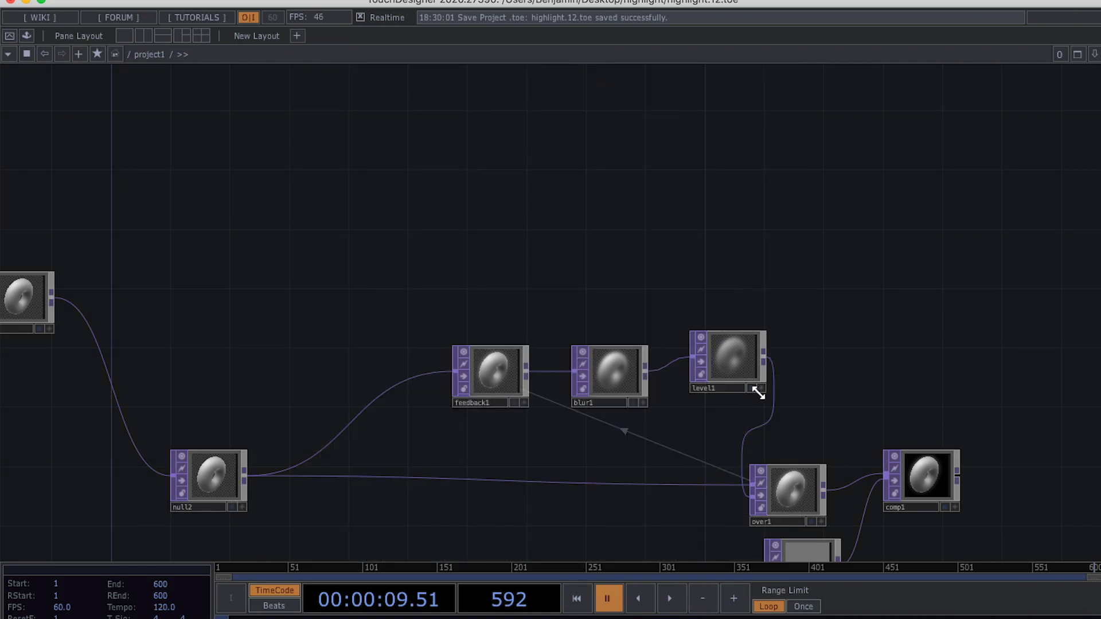
click(946, 507)
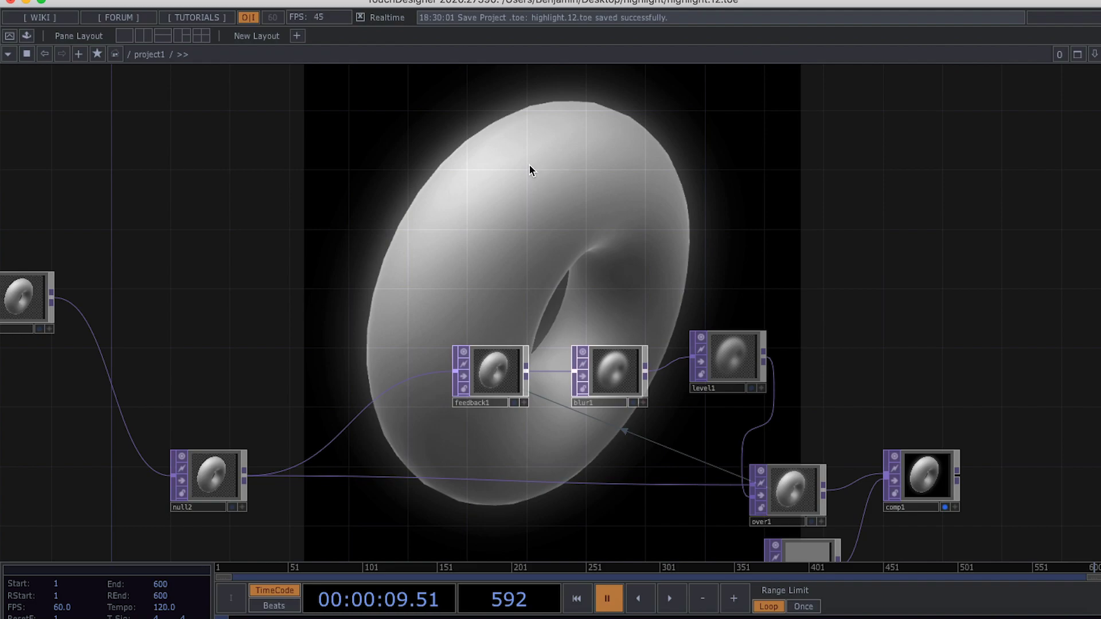
Step: Play the timeline to preview the rotating torus with its glow, and pause it
key(space)
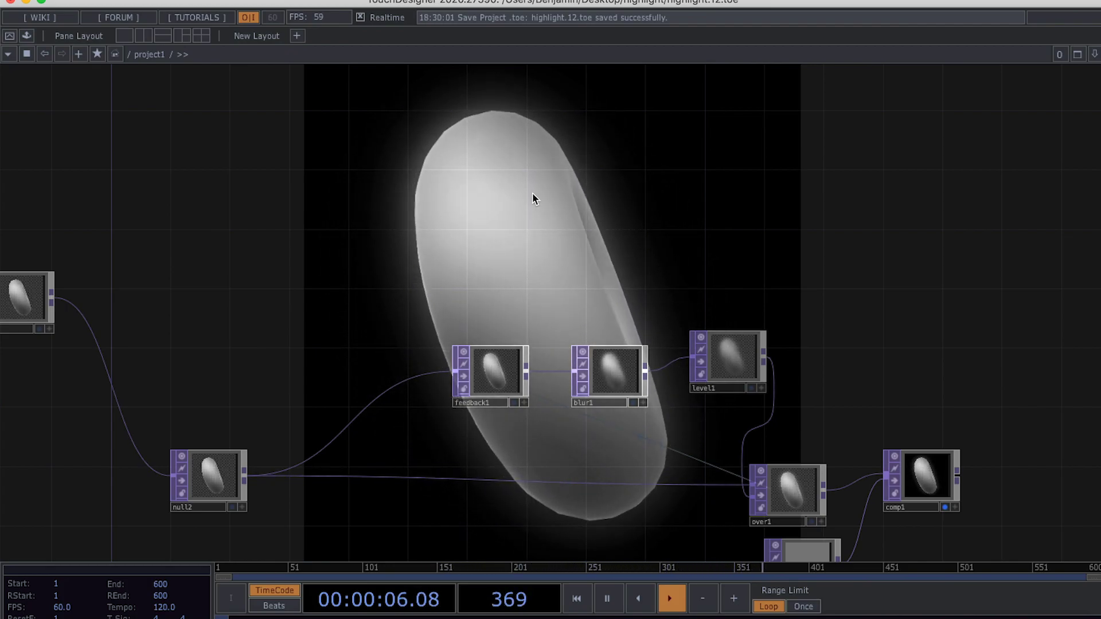
drag(536, 201, 634, 225)
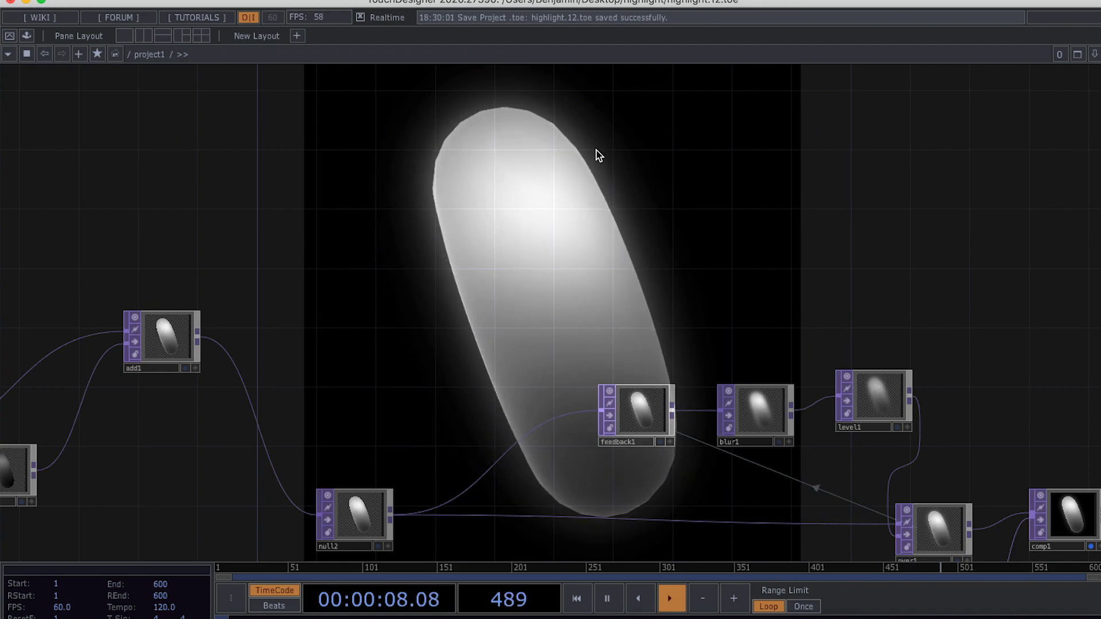
key(space)
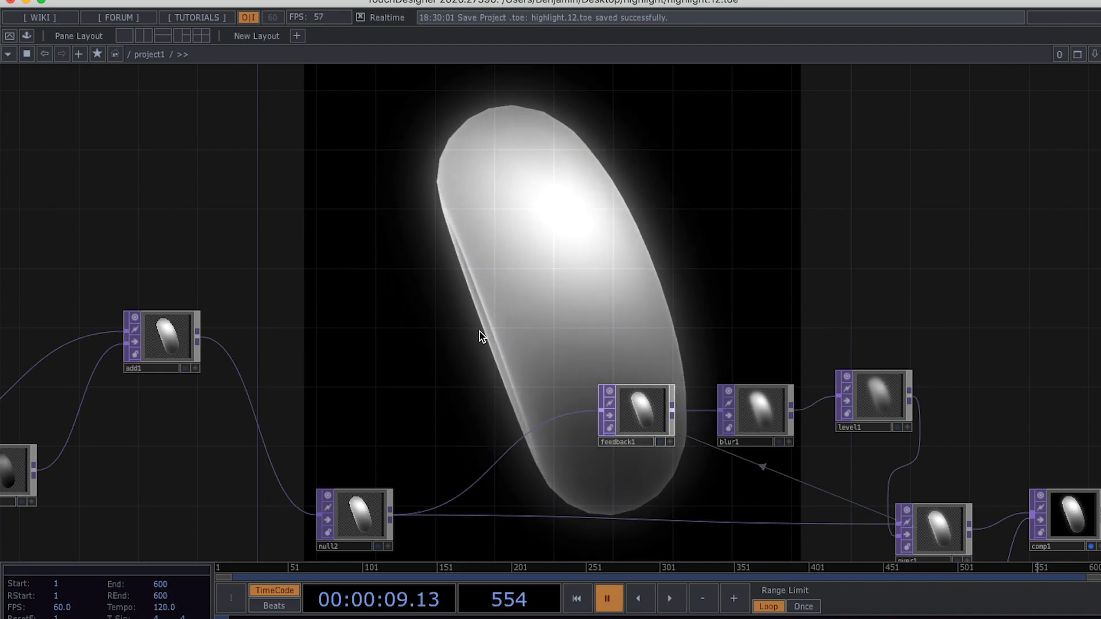
Step: Switch to the browser, play the Light Bending video on Instagram as a reference, and return to TouchDesigner
key(super+Tab)
click(602, 320)
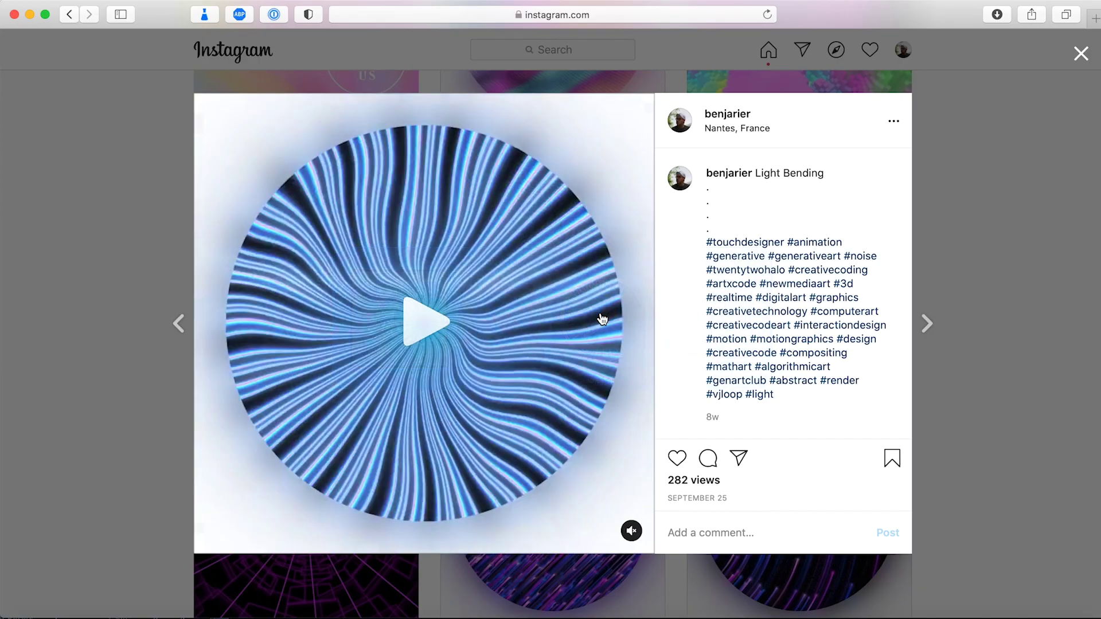
click(449, 298)
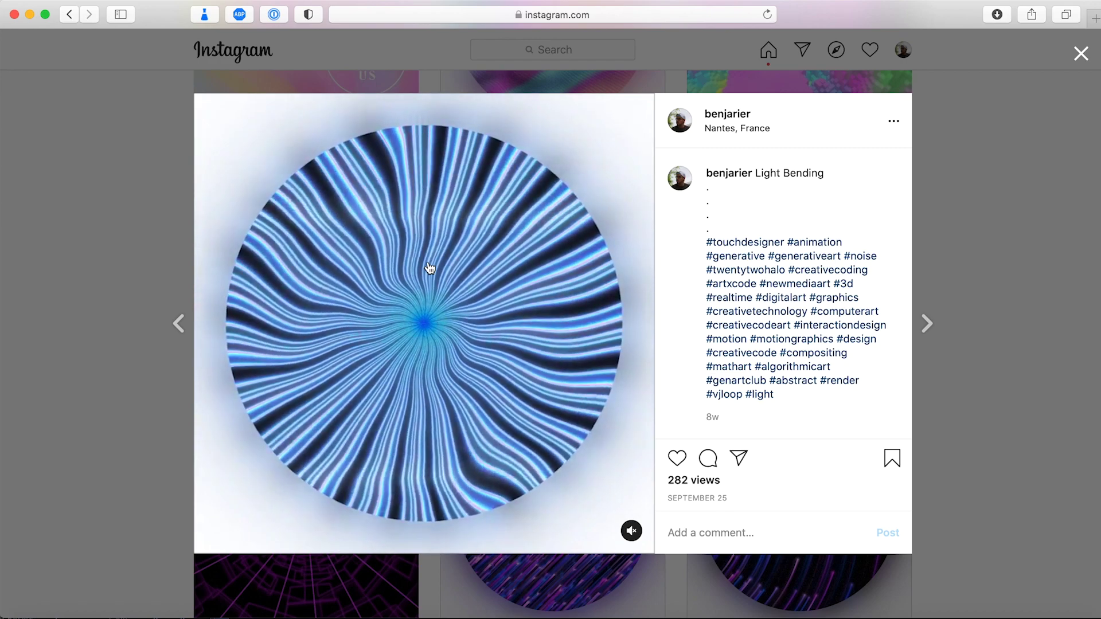
key(super+Tab)
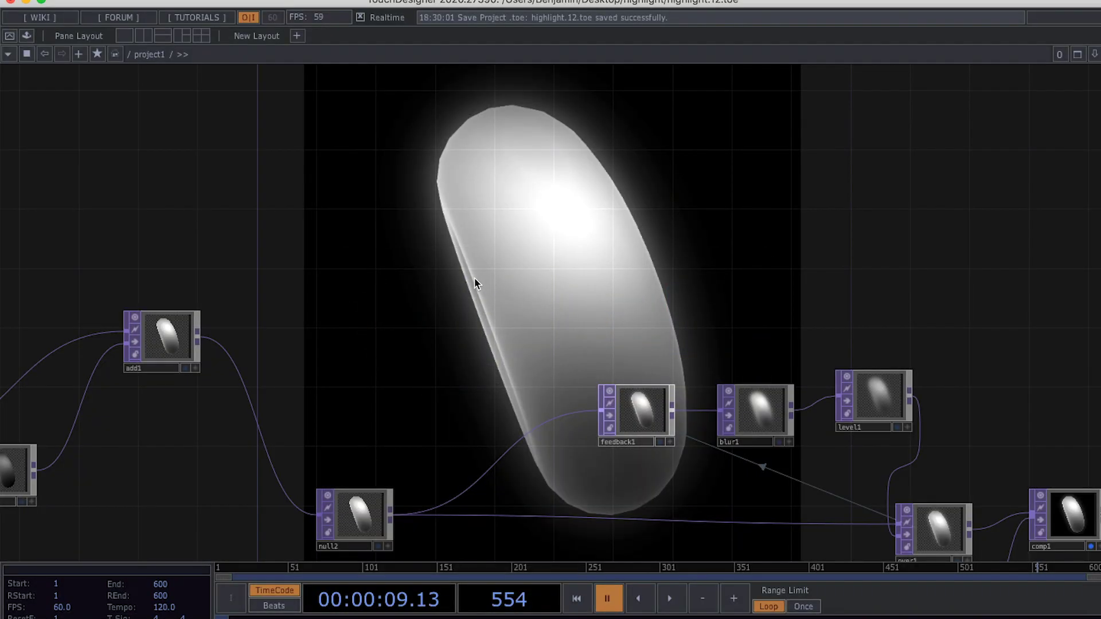
Step: Duplicate the project1 component in the root network and go inside the copy
key(u)
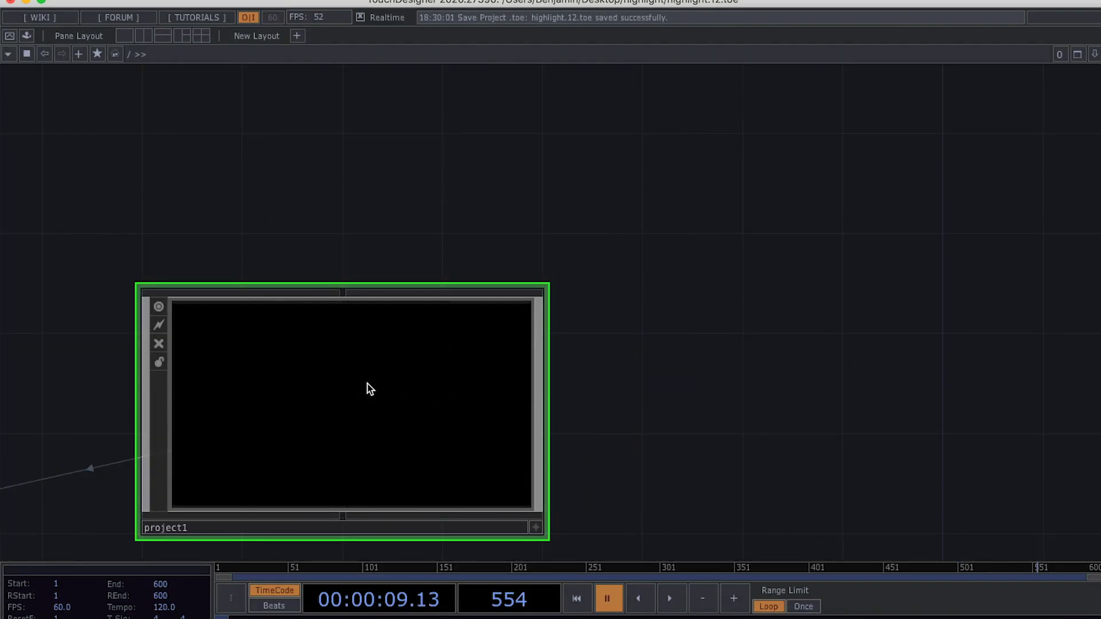
scroll(681, 204, down, 5)
key(super+v)
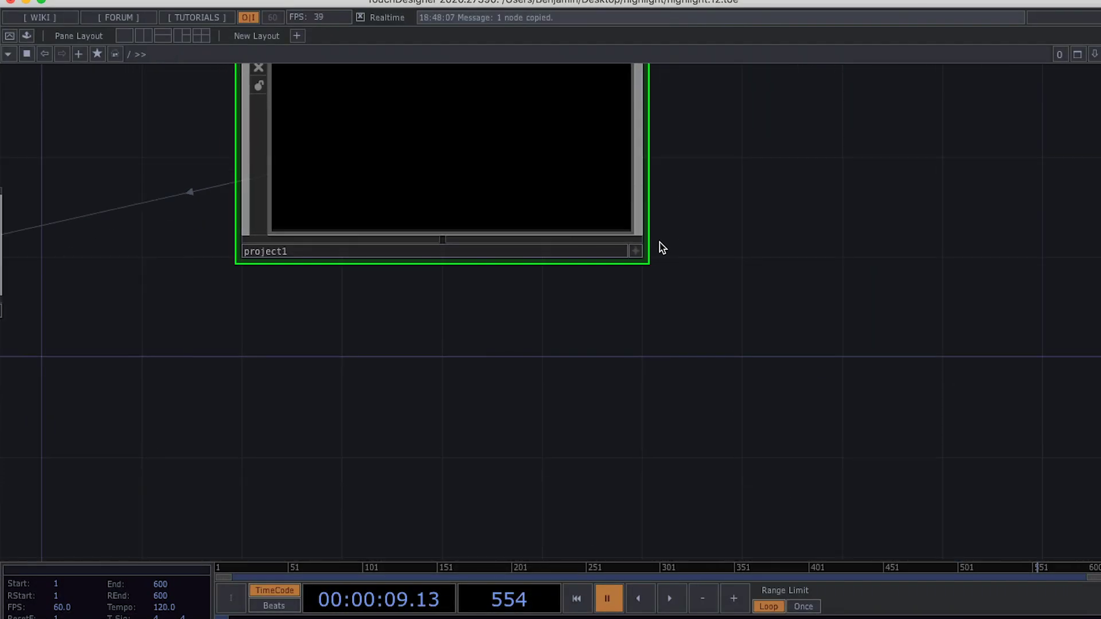
scroll(474, 414, up, 5)
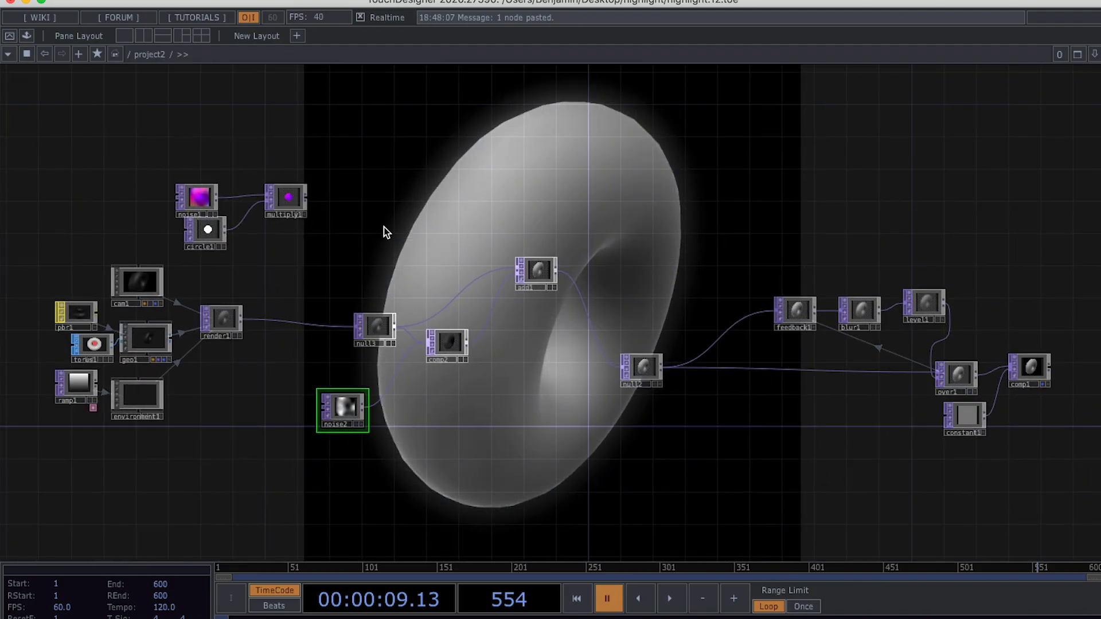
Step: Delete noise2 and all operators from null3 through comp1, keeping the circle and torus render sources
right_drag(819, 494, 1027, 495)
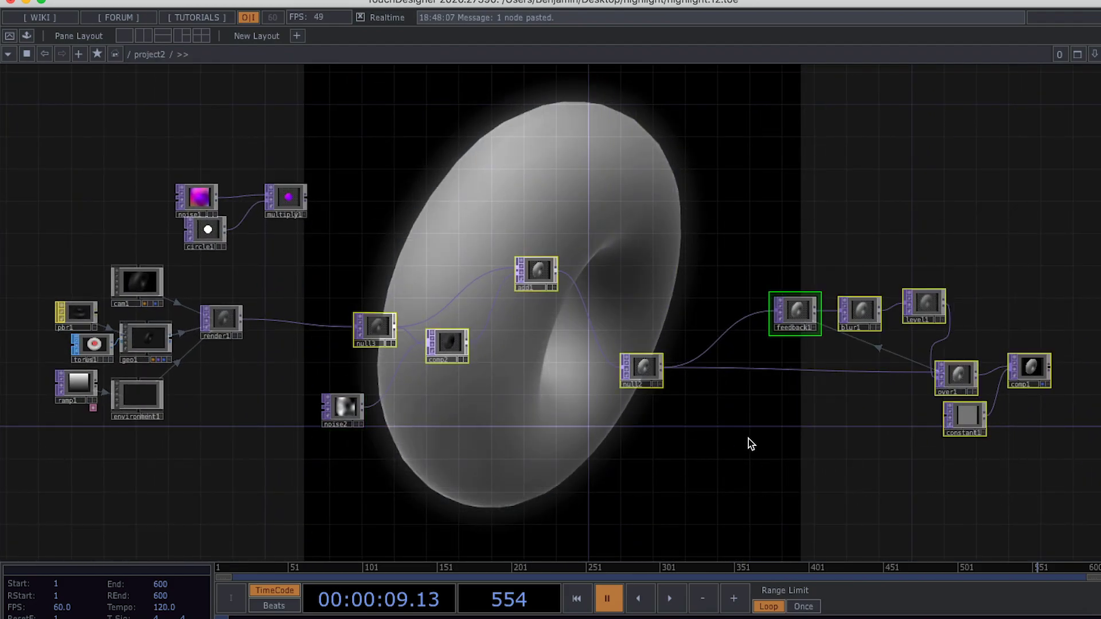
key(Delete)
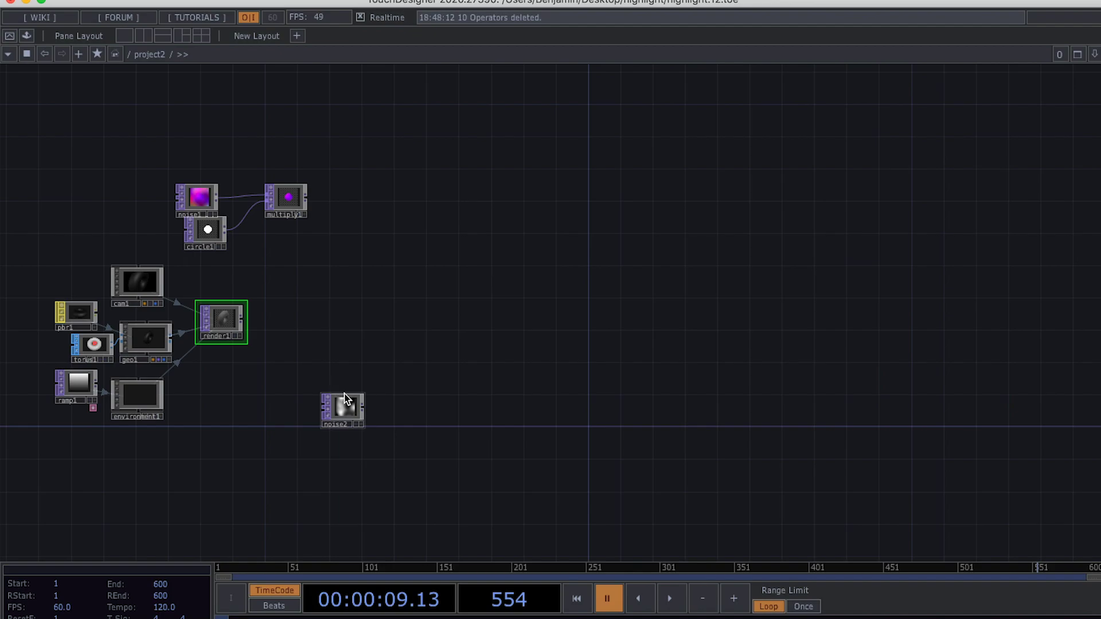
click(351, 404)
key(Delete)
Step: Add a Null TOP connected to the output of multiply1
scroll(295, 204, up, 5)
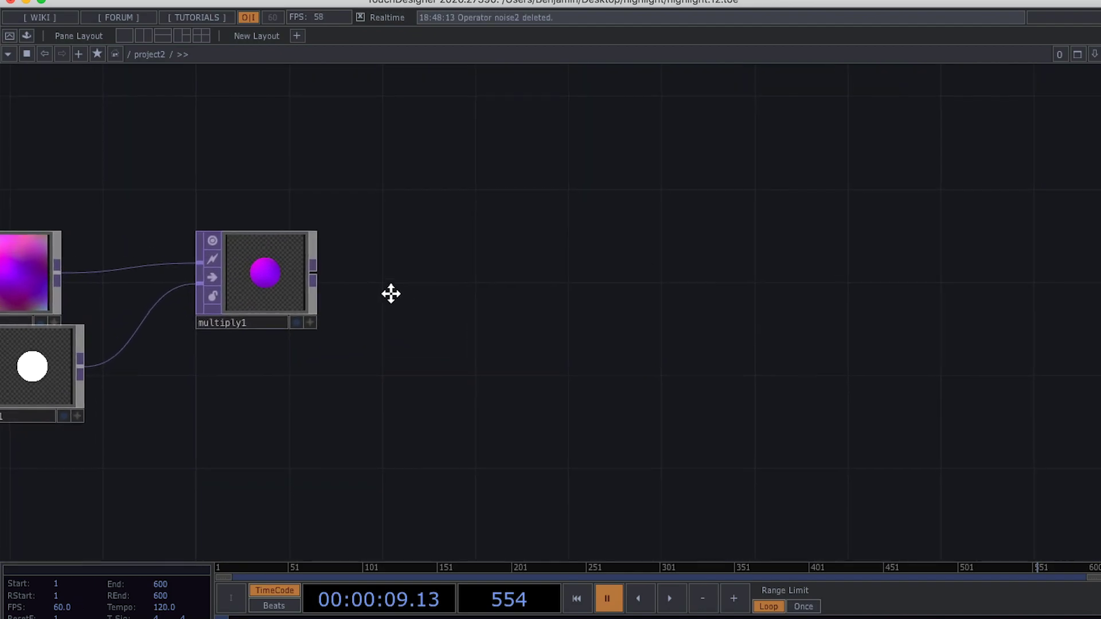
scroll(248, 240, up, 2)
drag(389, 331, 231, 322)
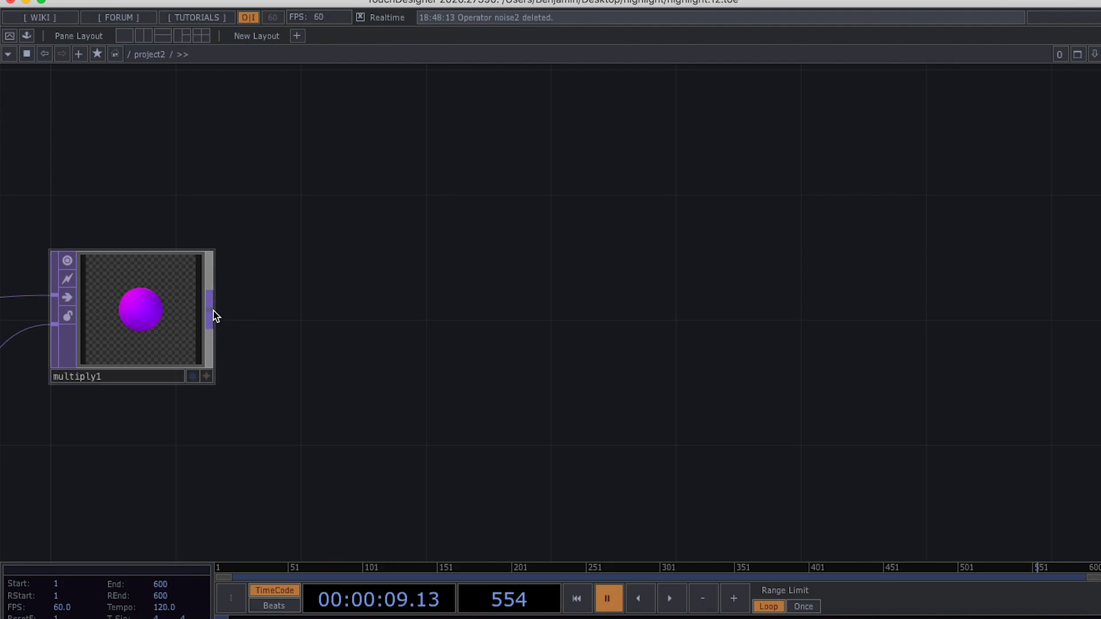
right_click(213, 311)
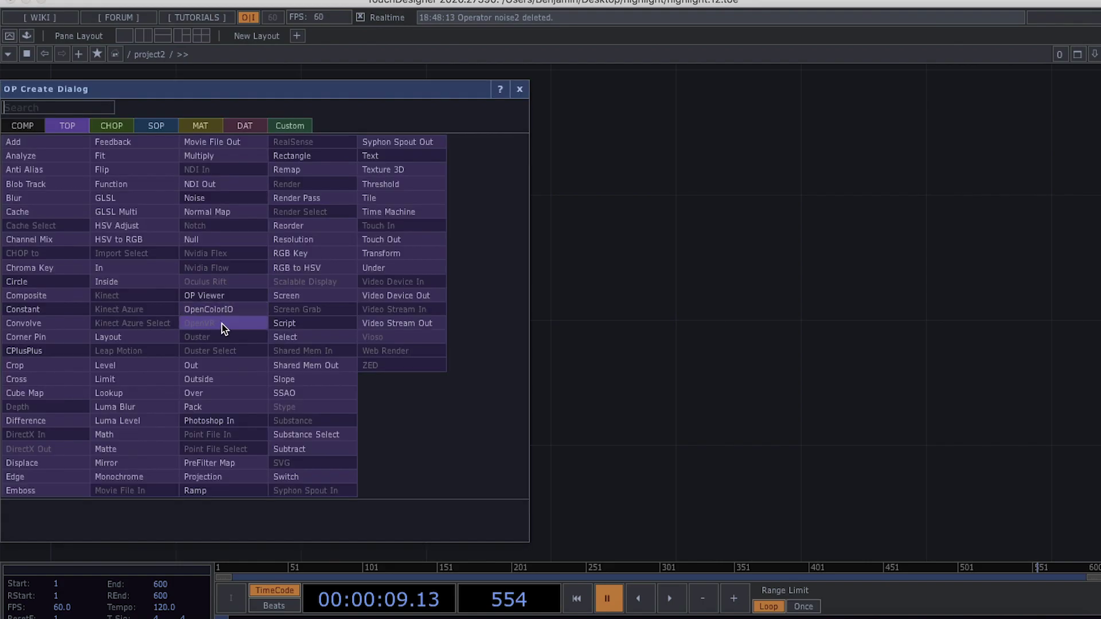
click(216, 242)
click(625, 303)
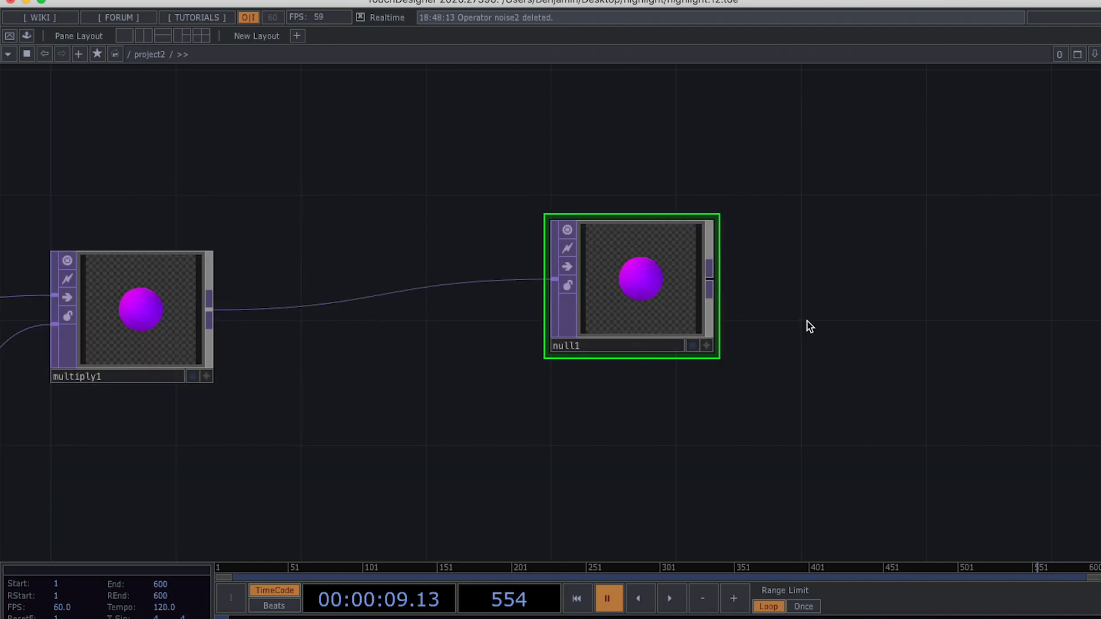
Step: Start timeline playback, add a Composite TOP after null1, and connect null1's output to it
drag(807, 322, 548, 340)
drag(659, 336, 570, 332)
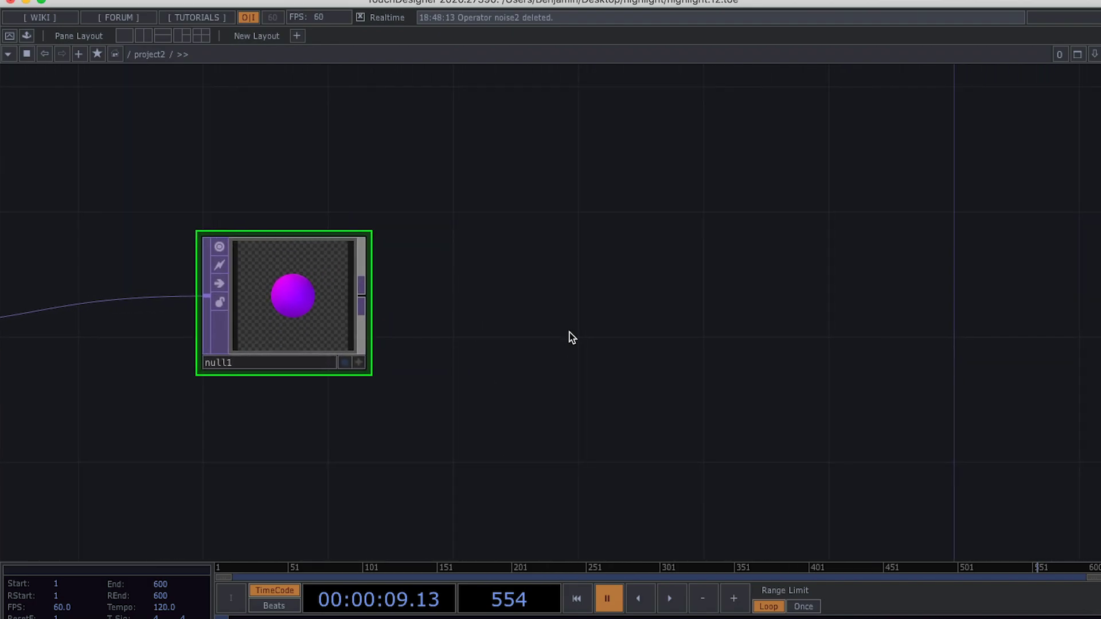
key(space)
drag(344, 297, 385, 320)
drag(585, 338, 524, 295)
key(Tab)
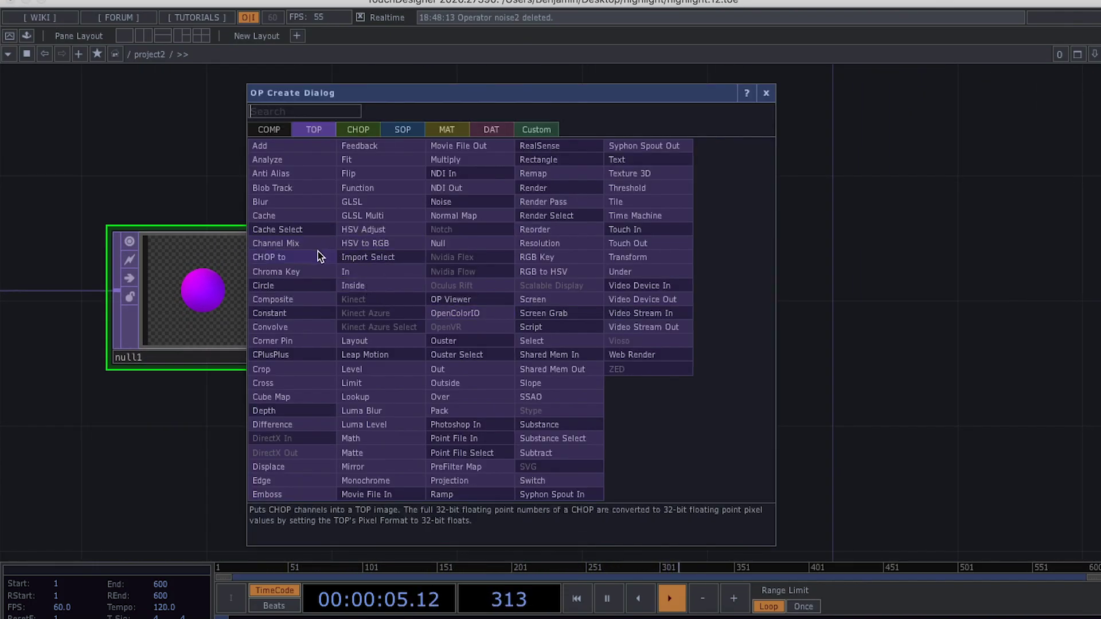
click(304, 298)
click(635, 273)
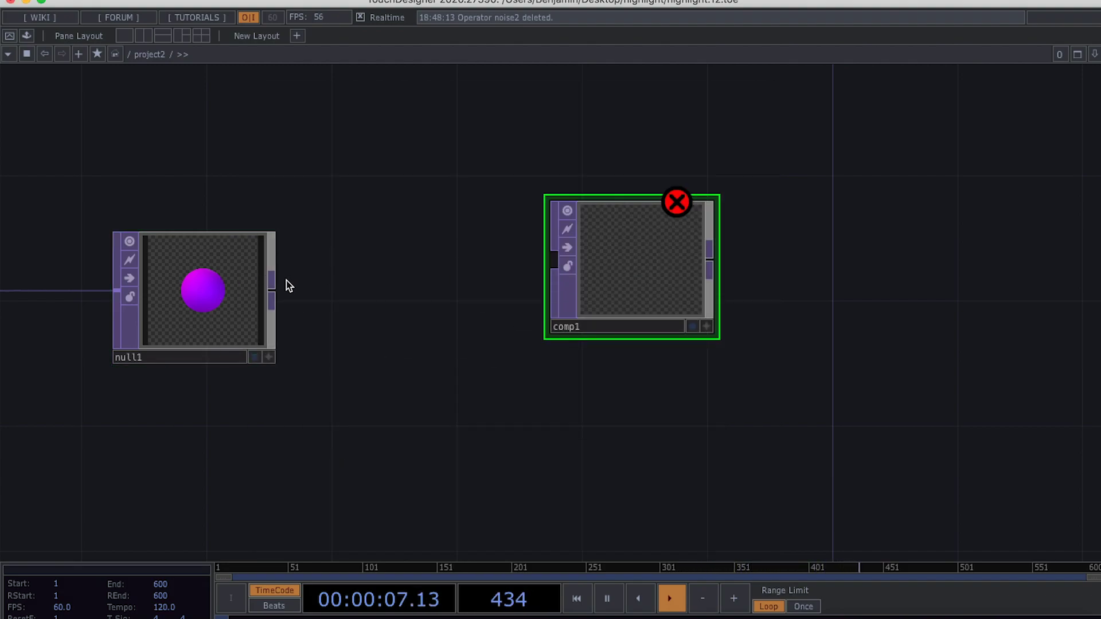
drag(273, 290, 553, 259)
drag(623, 249, 562, 279)
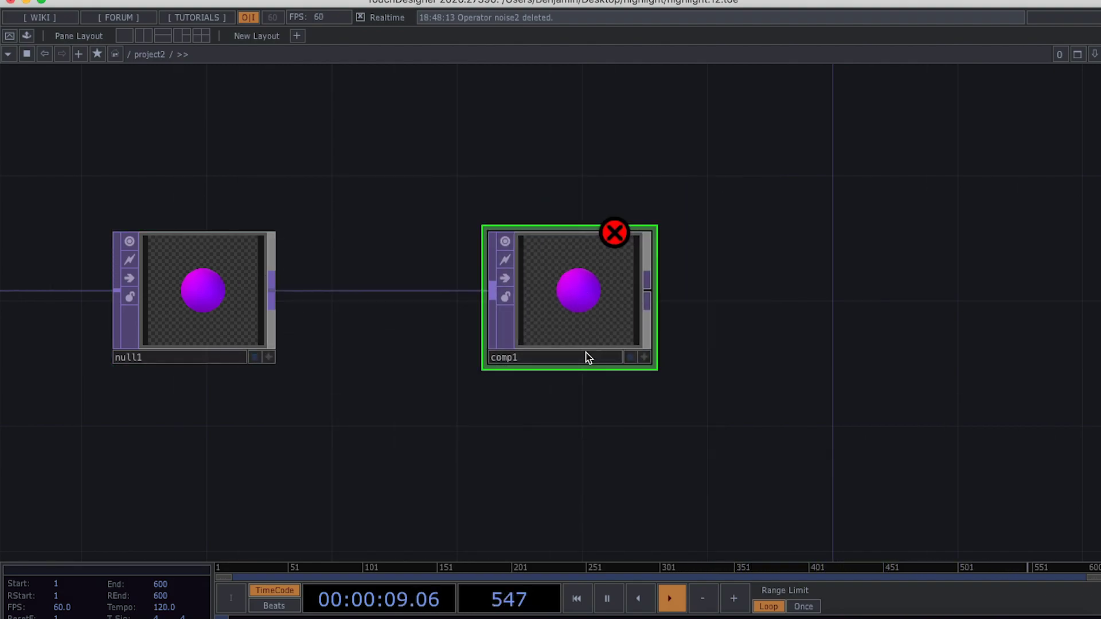
Step: Add a Noise TOP below null1, connect it as comp1's second input, and display comp1's parameters
key(Tab)
text(noi)
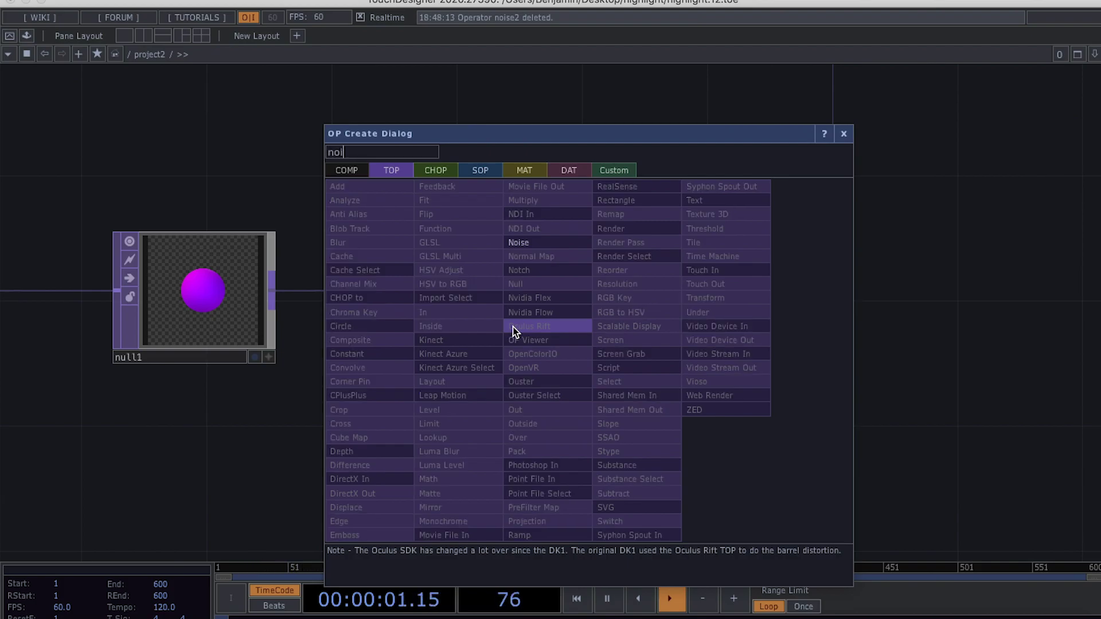
click(549, 249)
click(305, 460)
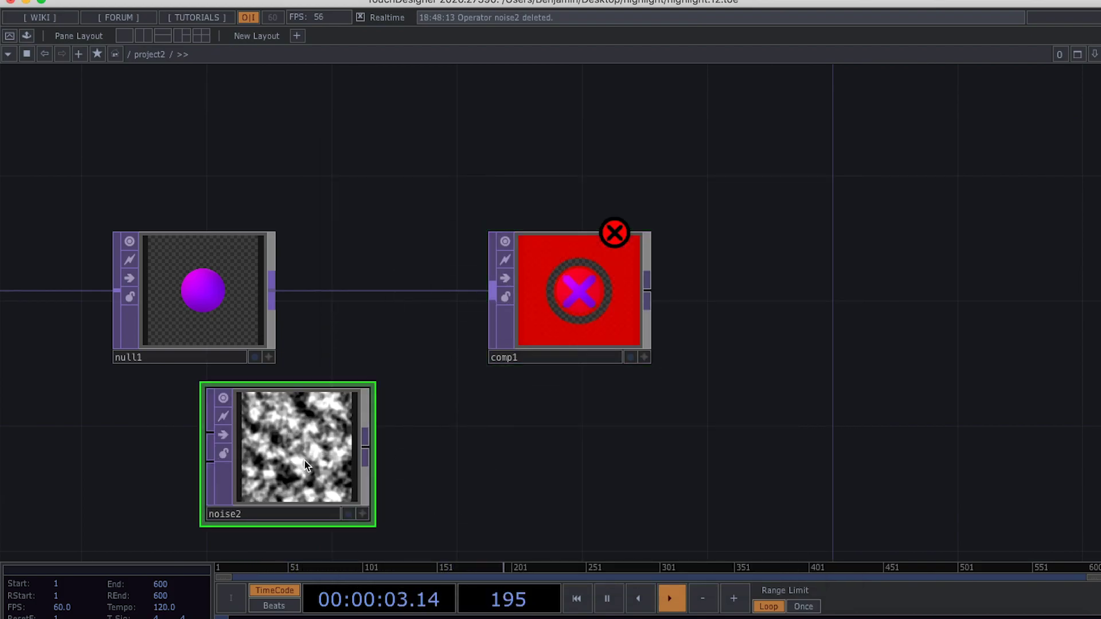
drag(363, 453, 492, 297)
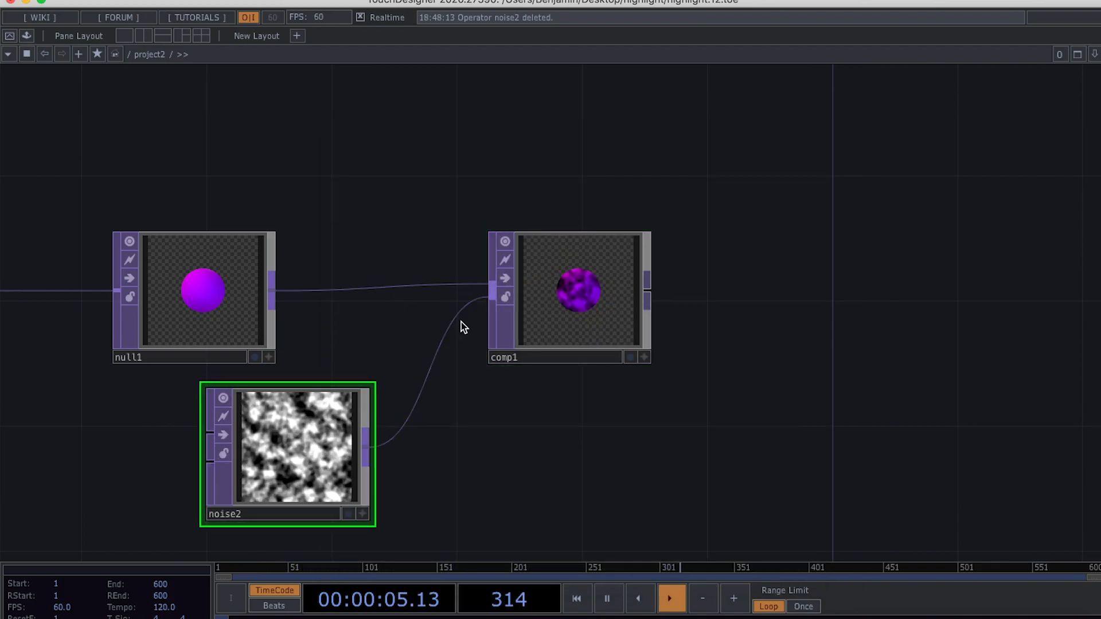
click(580, 287)
drag(727, 299, 560, 339)
key(p)
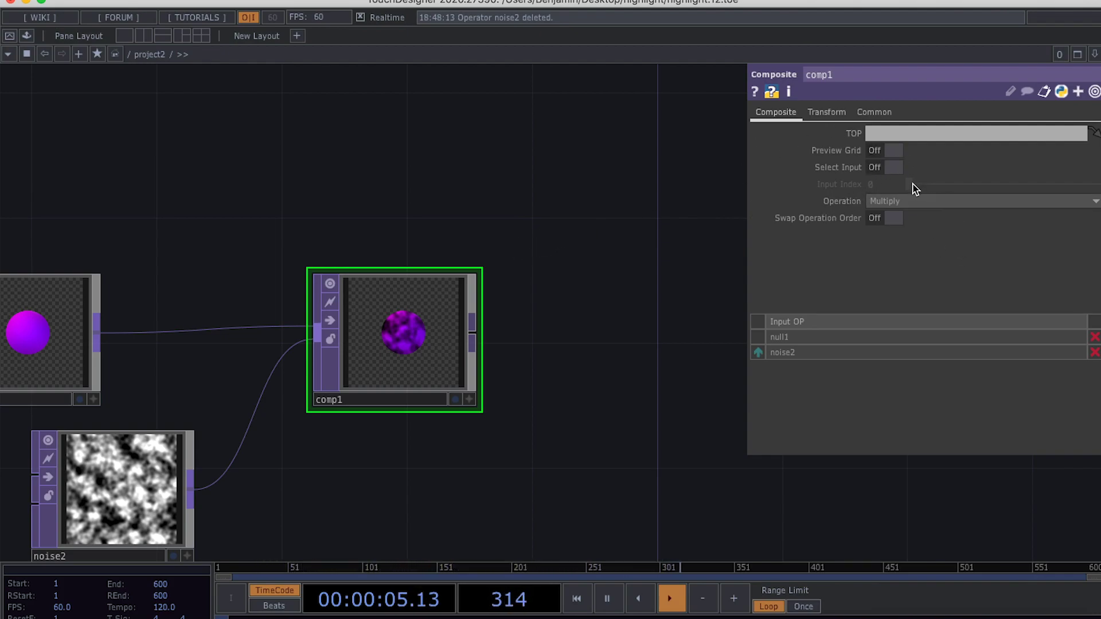
scroll(380, 379, down, 5)
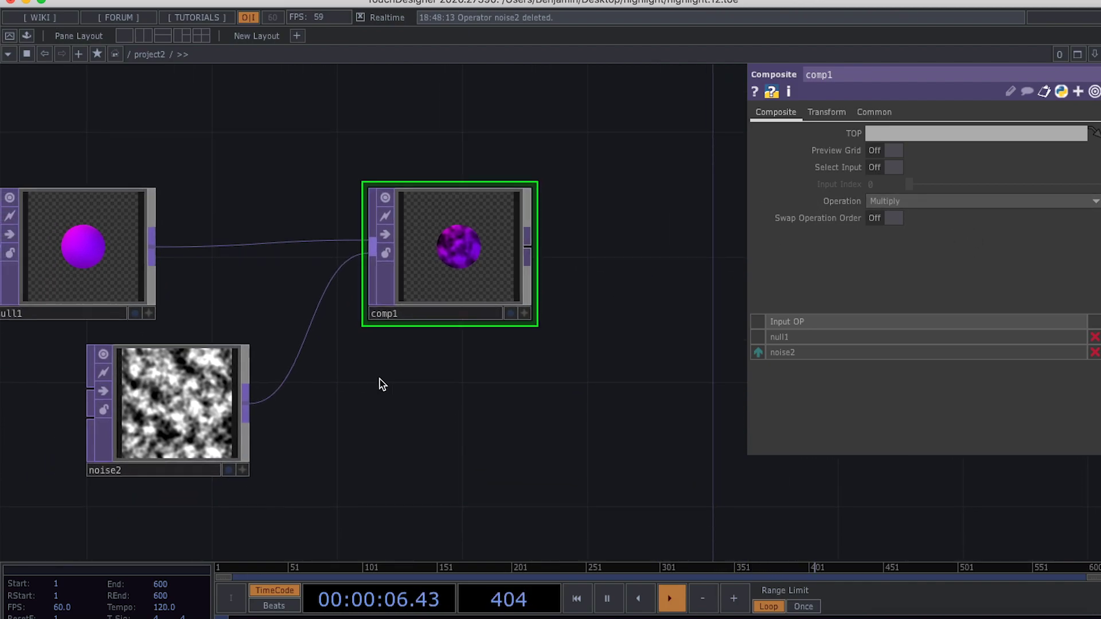
Step: Set noise2's resolution to 800 by 800 and its pixel format to 32-bit float (RGBA)
click(195, 384)
drag(260, 387, 229, 418)
click(854, 113)
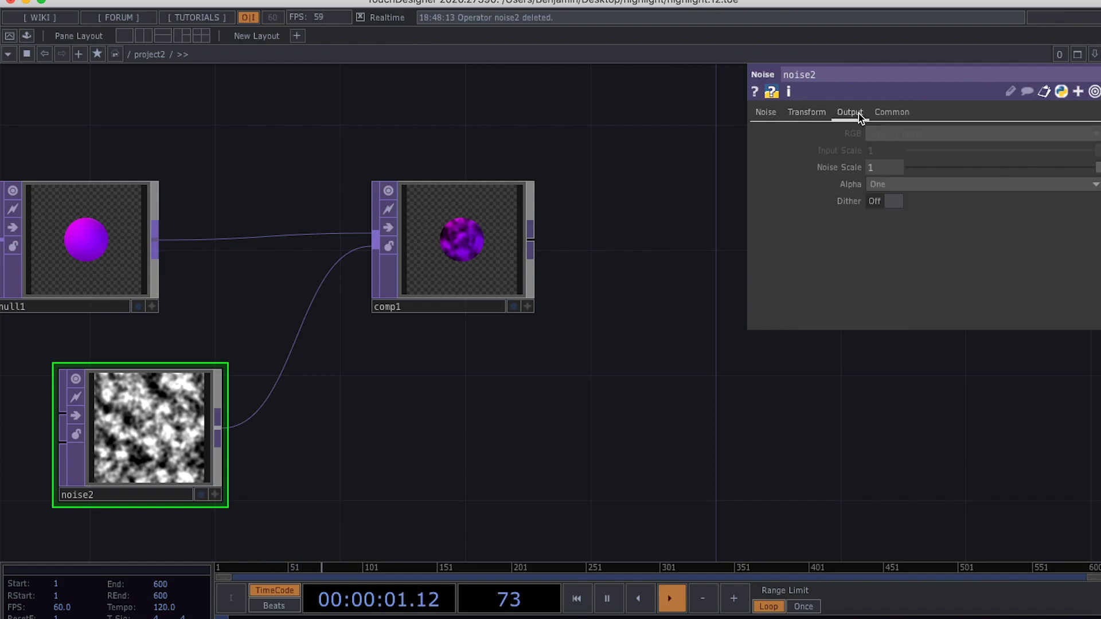
click(890, 113)
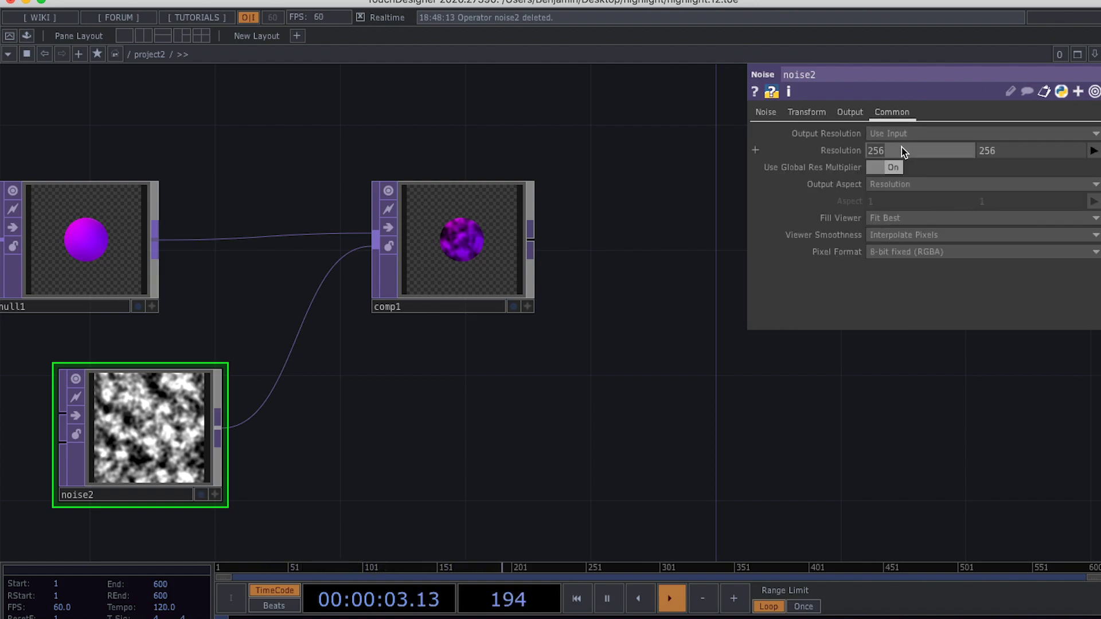
click(901, 150)
text(800)
key(Tab)
text(800)
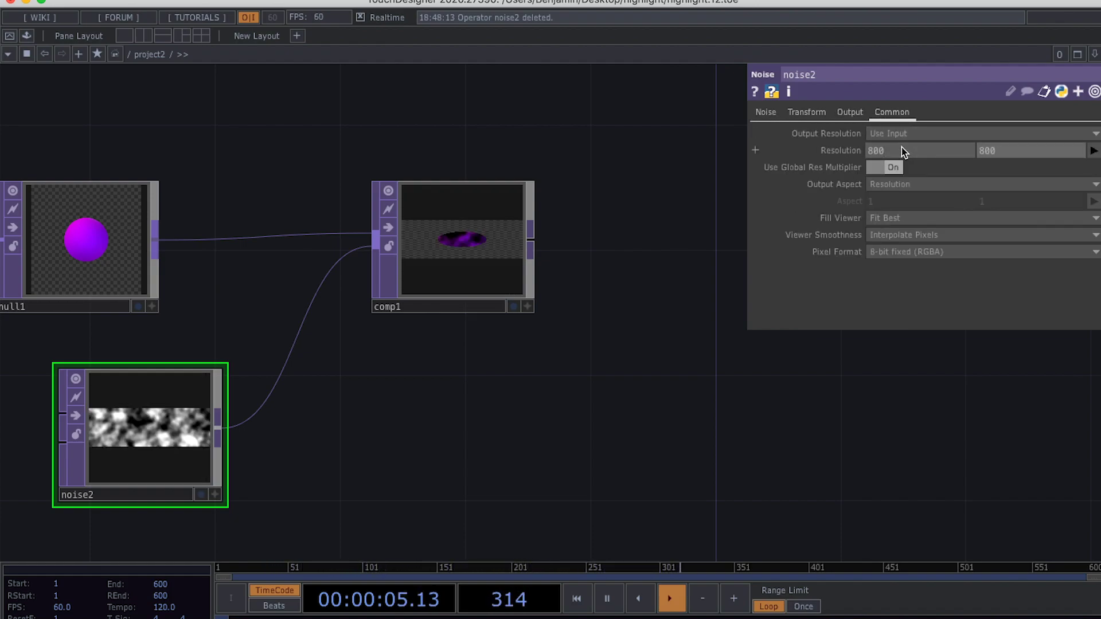
click(894, 251)
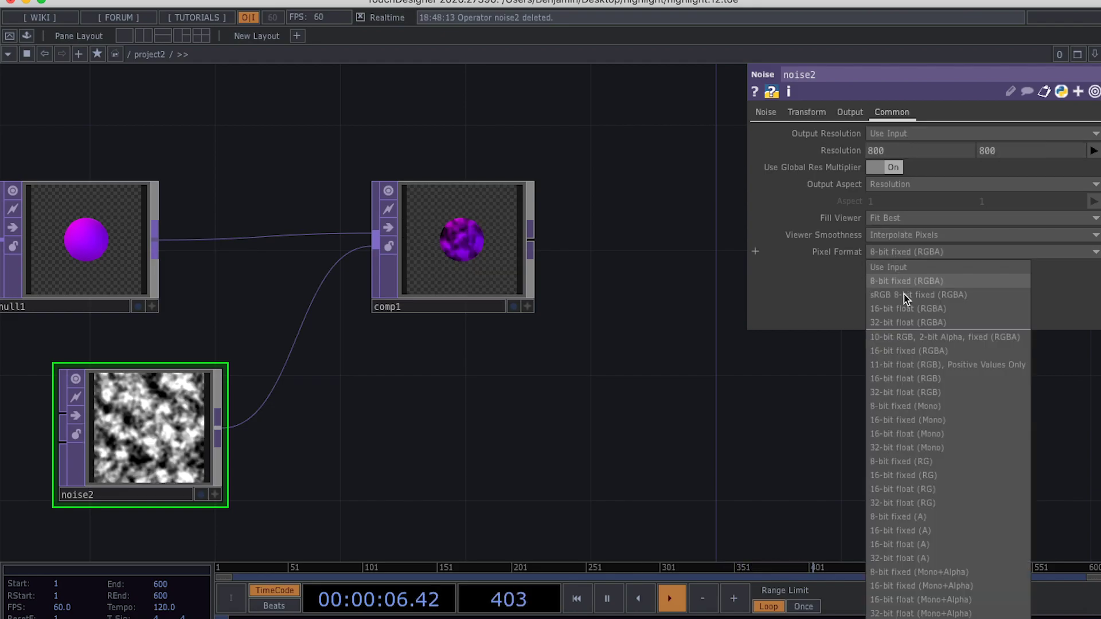
click(913, 322)
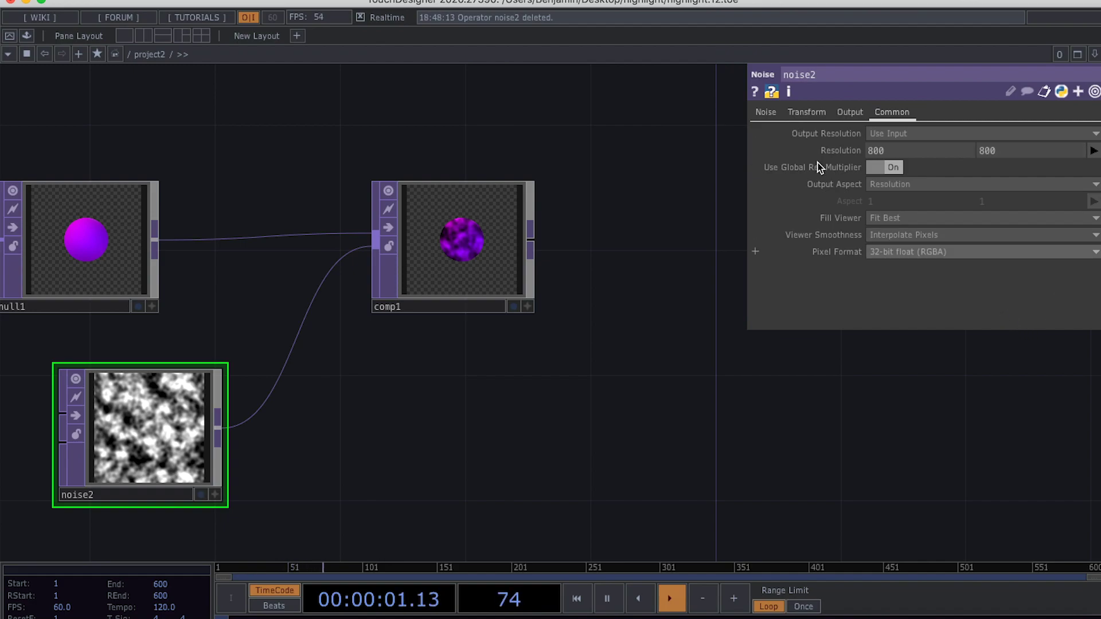
Step: Animate noise2 by setting its Z translate to the expression absTime.seconds/10
click(768, 112)
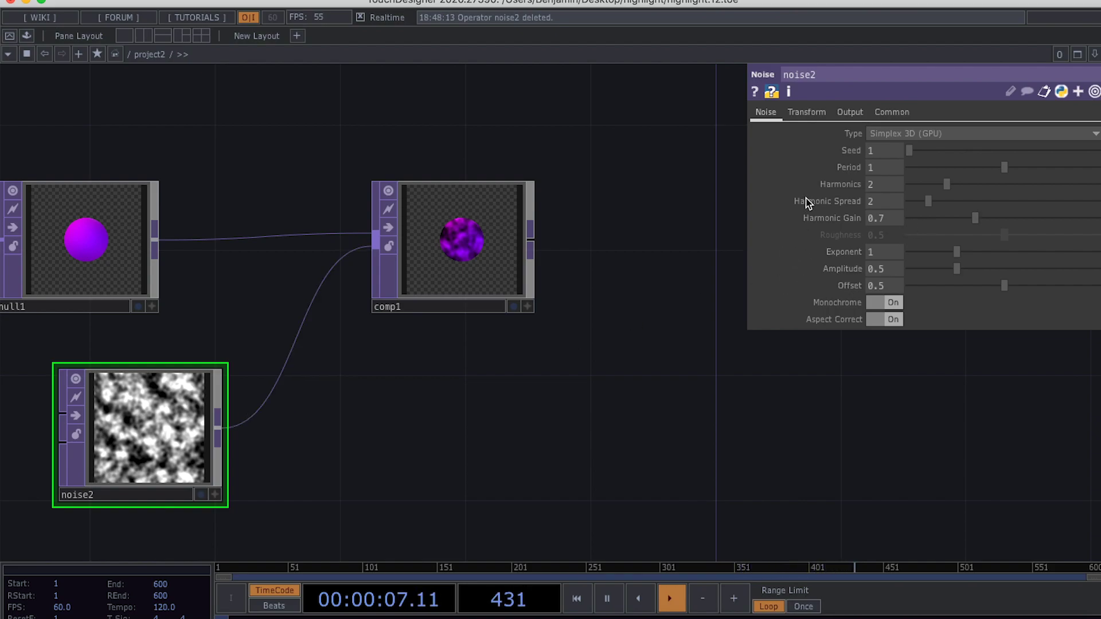
click(794, 112)
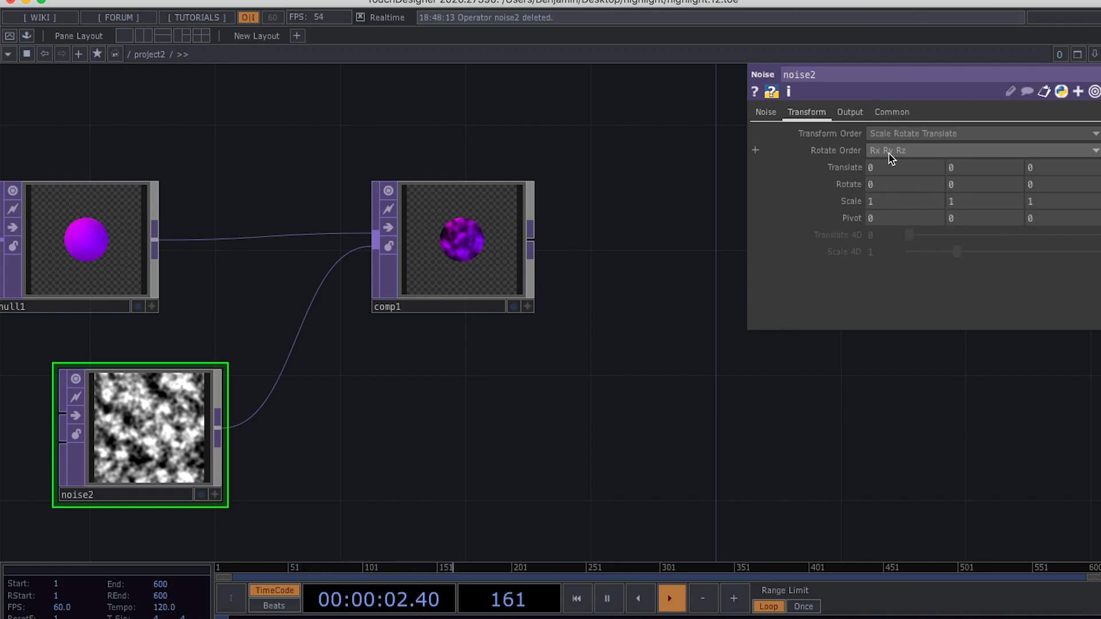
click(1059, 170)
text(absTime.s)
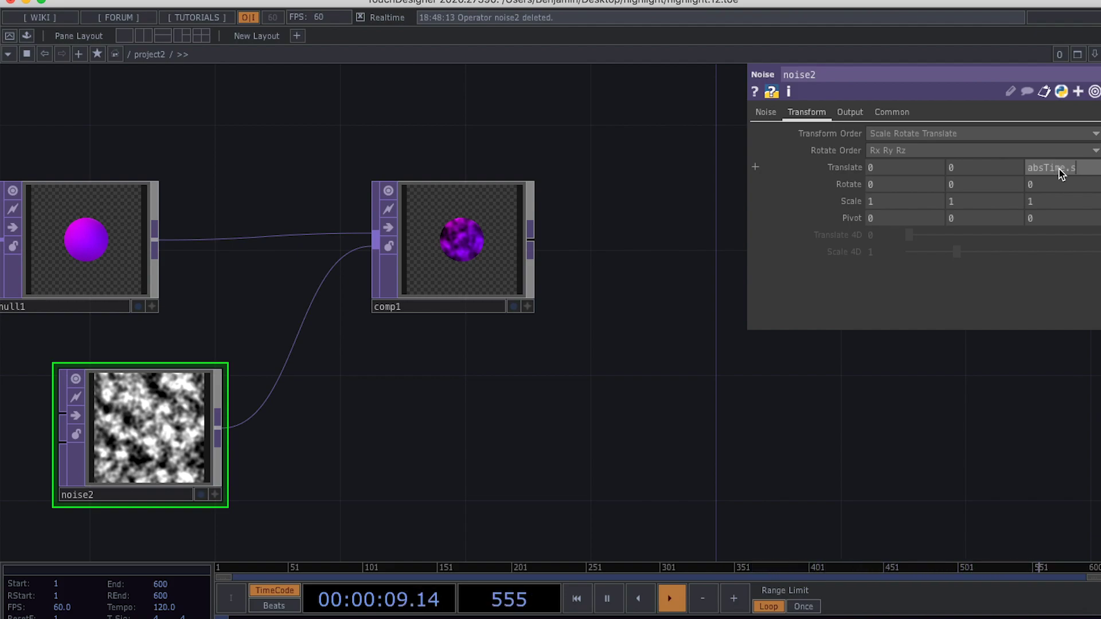
text(econds/)
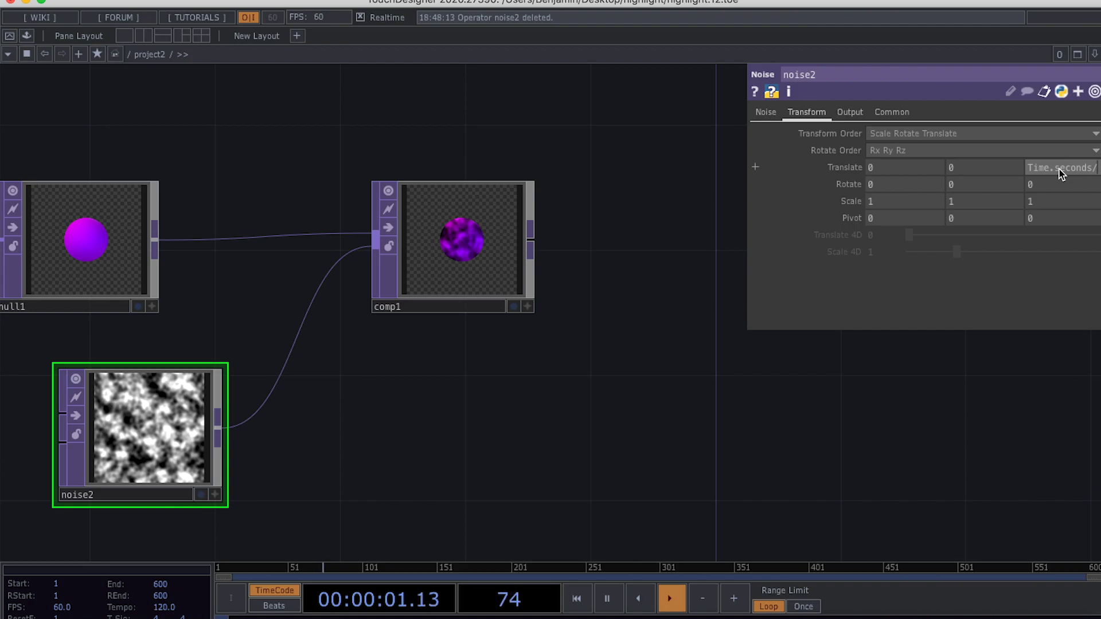
text(10)
key(Return)
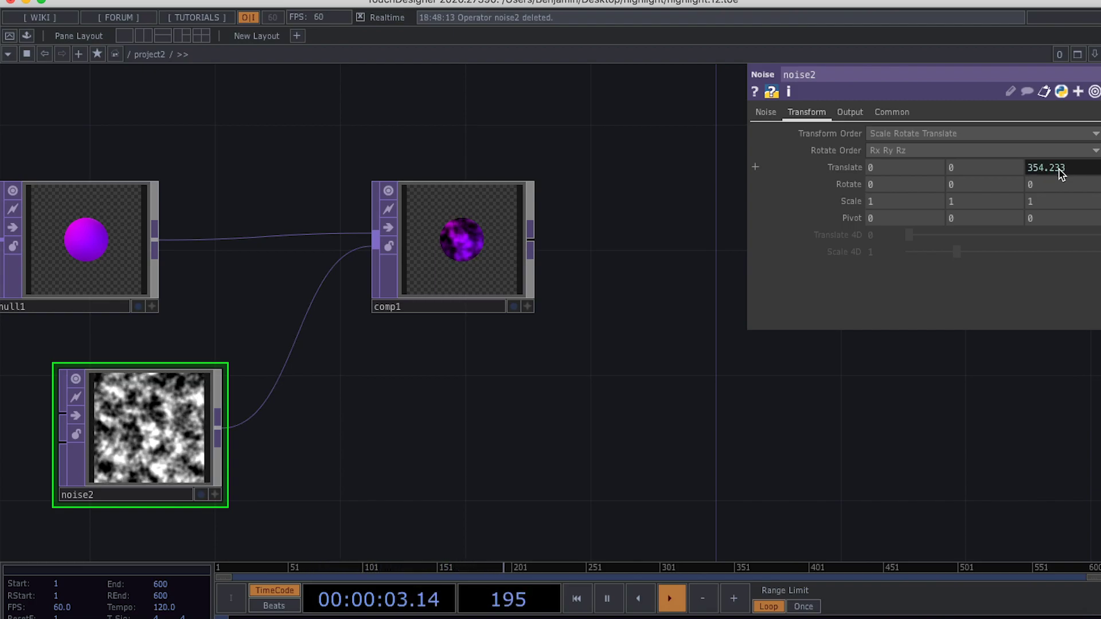
Step: Set noise2's Period to 5, Harmonics to 1 and Amplitude to about 0.66
scroll(463, 240, up, 5)
scroll(473, 301, down, 5)
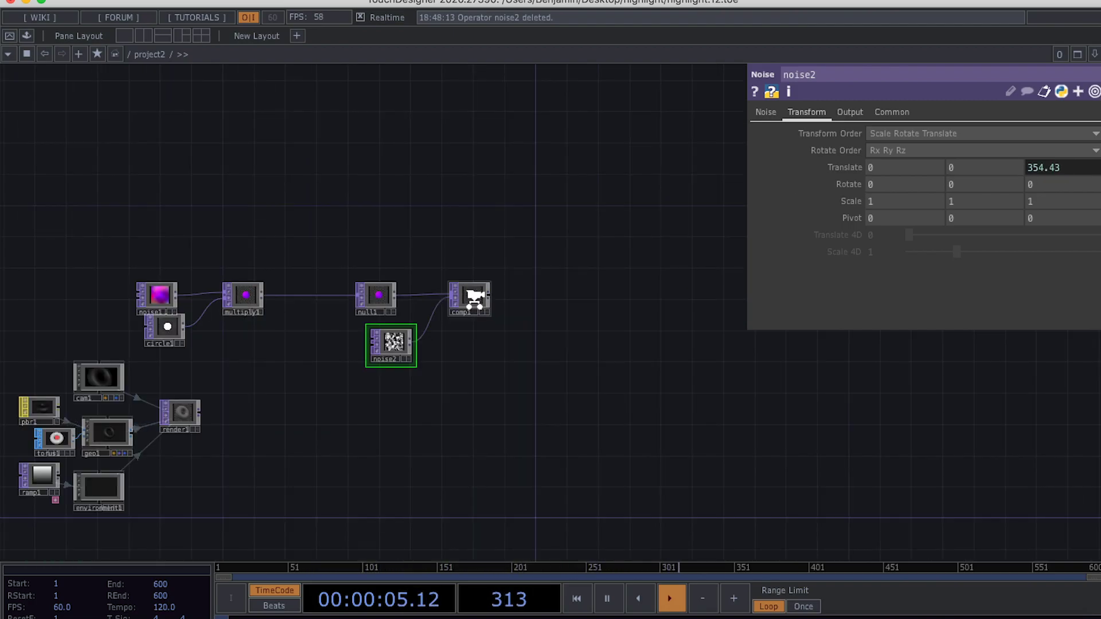
scroll(473, 298, up, 5)
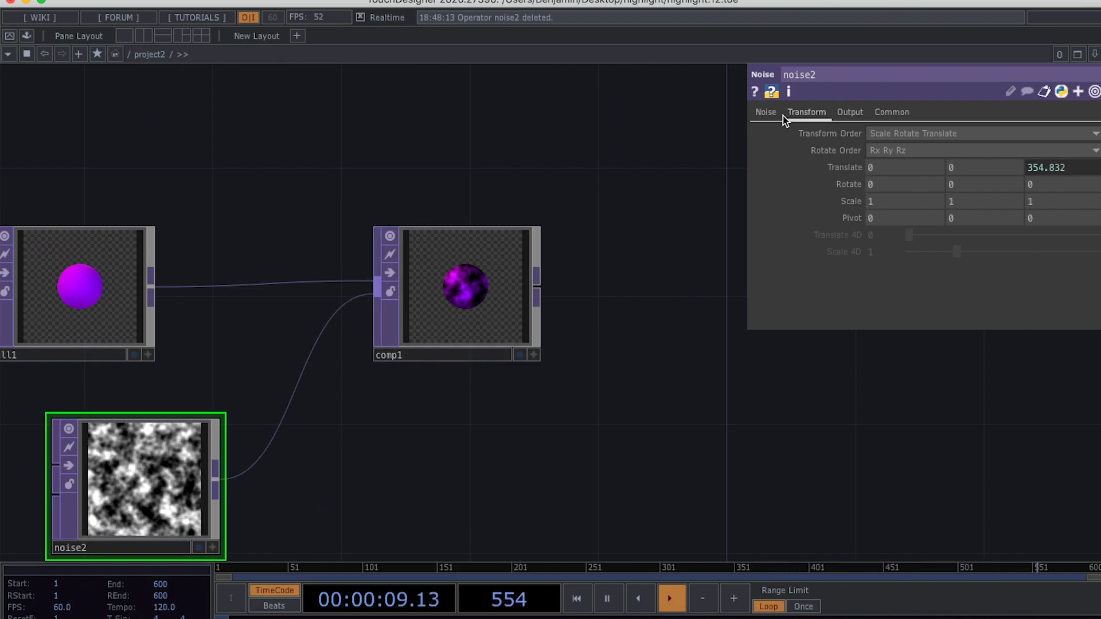
click(768, 112)
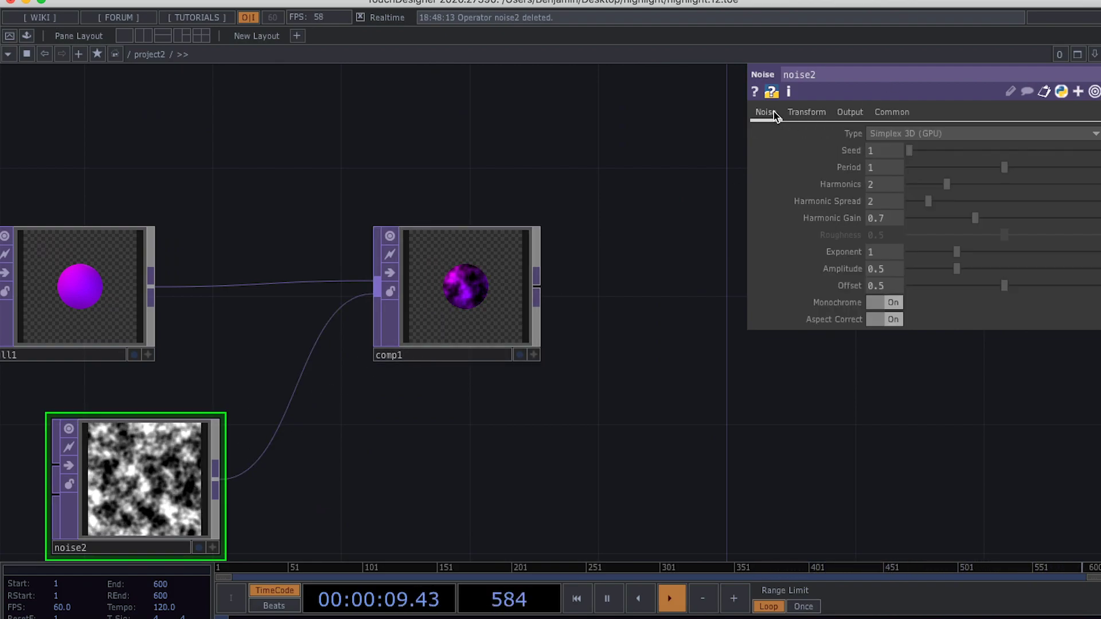
click(883, 167)
text(5)
key(Return)
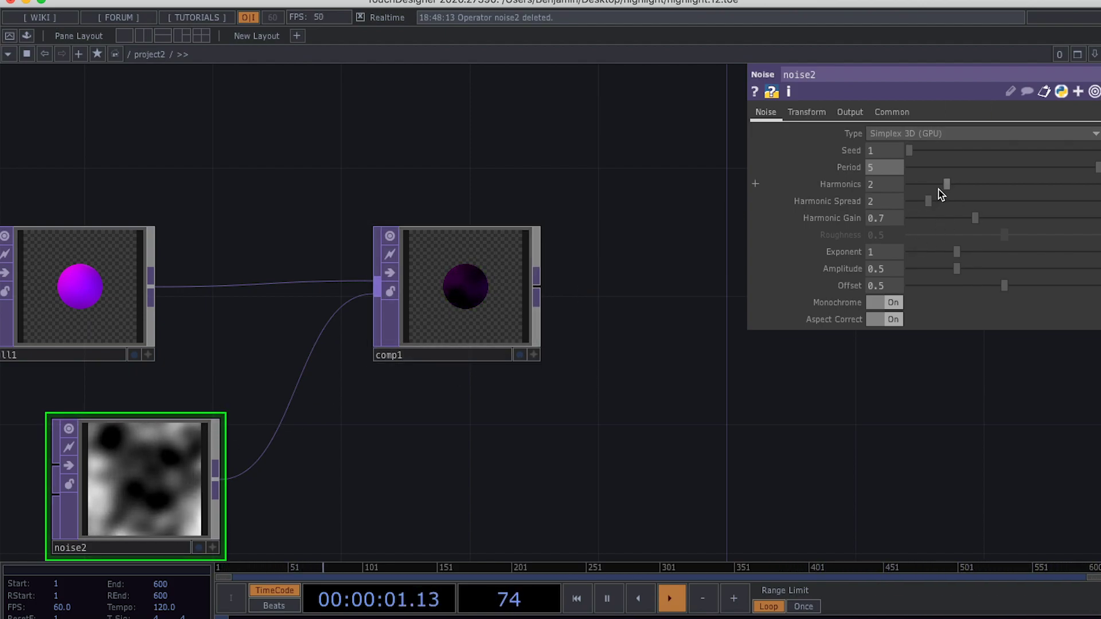
drag(947, 187, 933, 188)
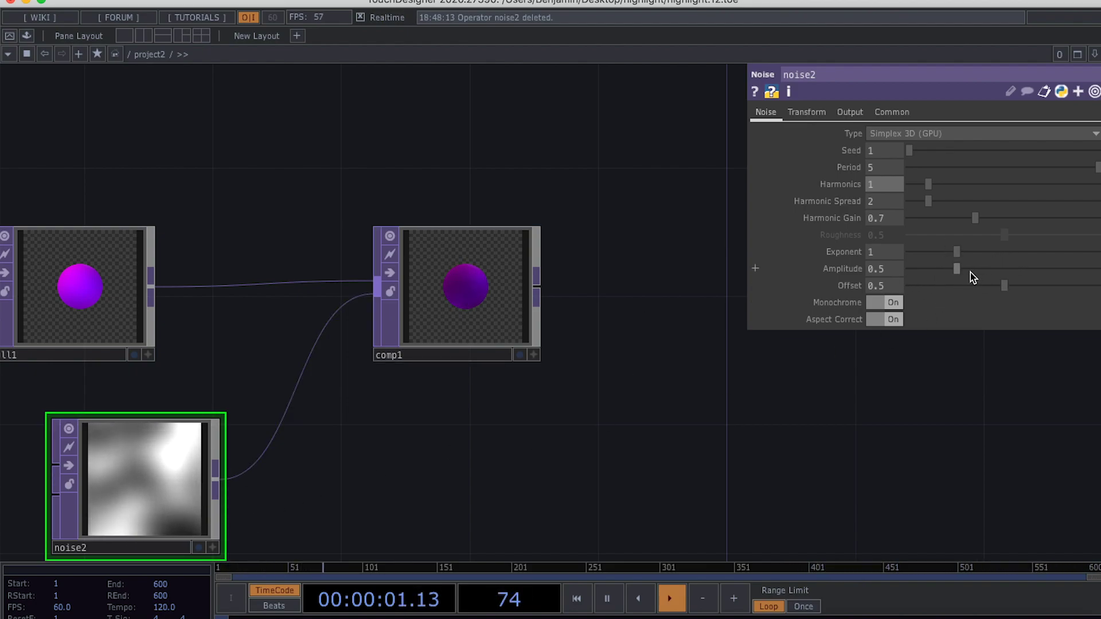
drag(962, 273, 976, 271)
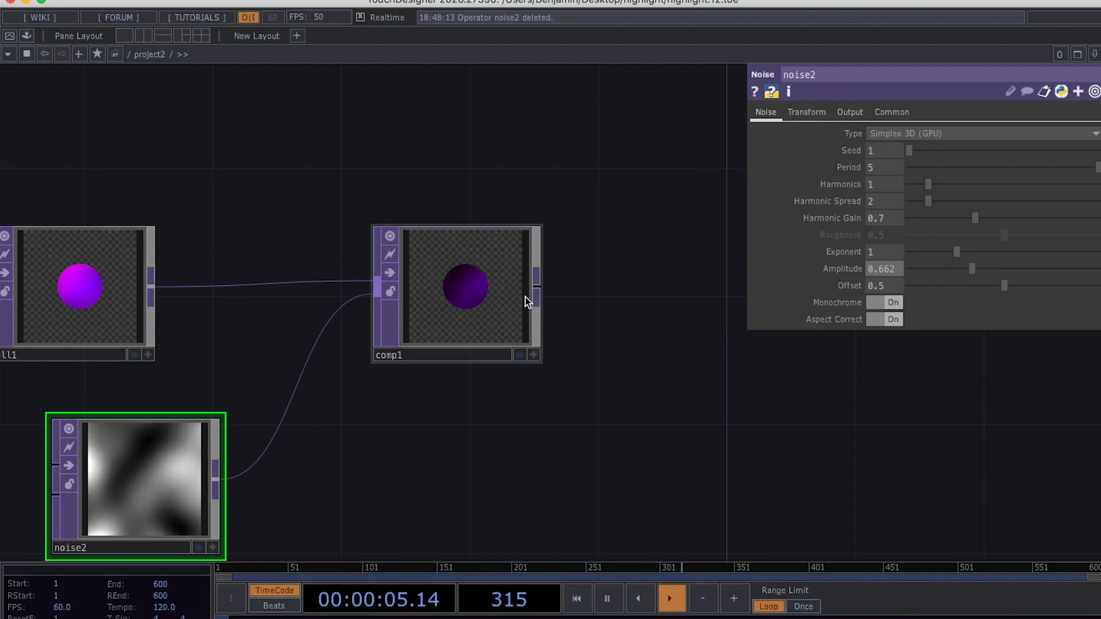
Step: Move comp1 lower, add a second Composite TOP above it, and connect null1 and comp1 as its inputs
scroll(498, 298, up, 1)
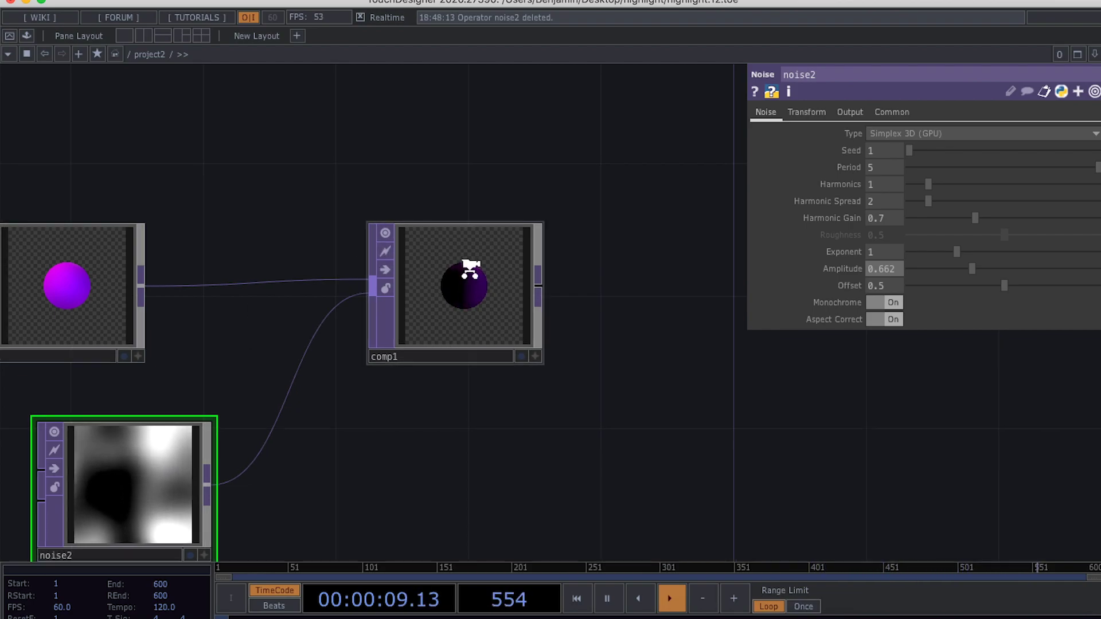
scroll(479, 272, down, 2)
drag(465, 290, 450, 339)
key(Tab)
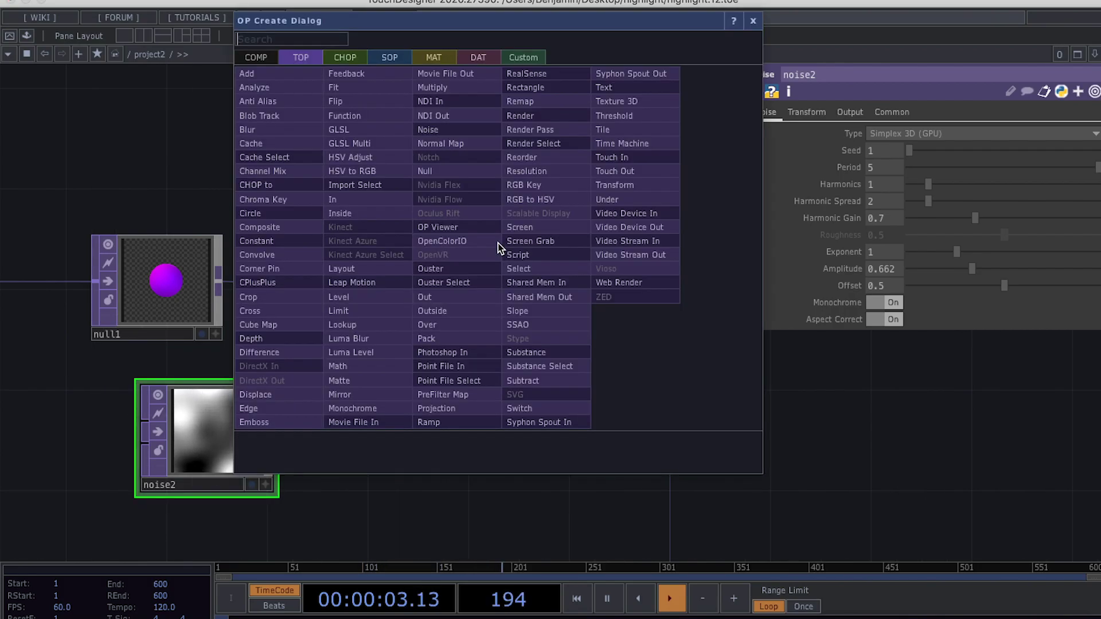
click(259, 227)
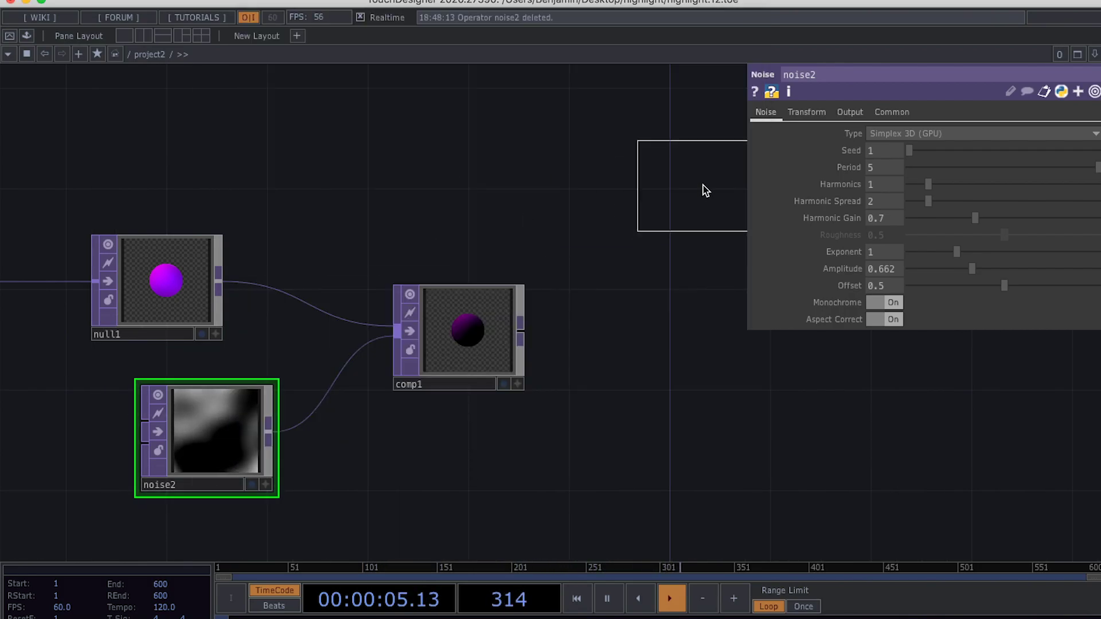
click(607, 217)
drag(216, 277, 543, 210)
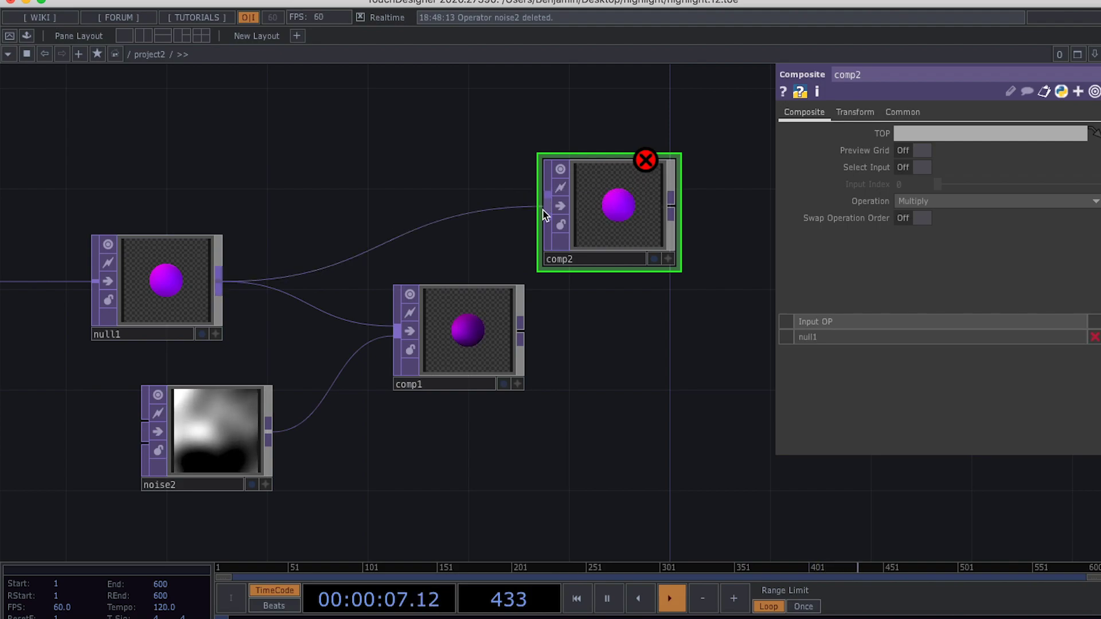
drag(524, 332, 608, 218)
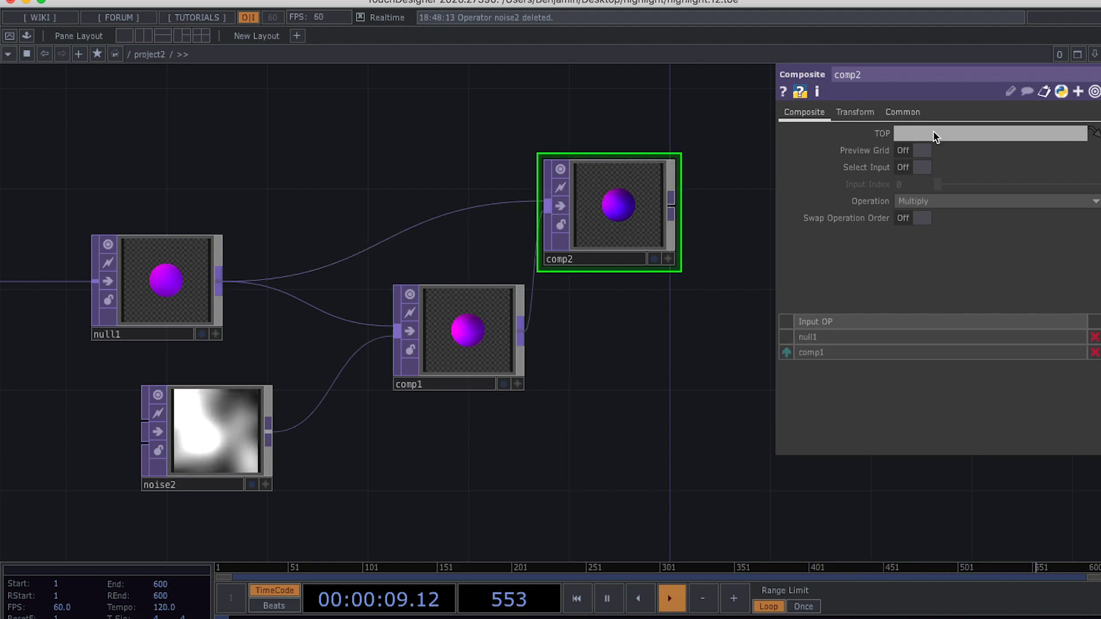
Step: Set comp2's Operation to Add and inspect the combined circle in its viewer
click(940, 209)
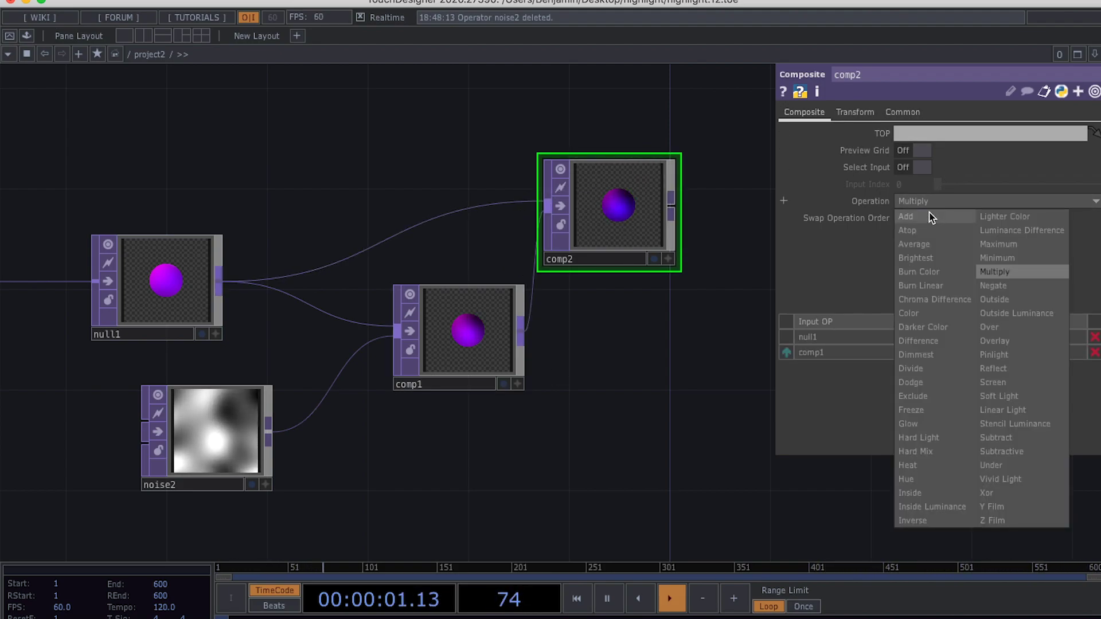
click(931, 216)
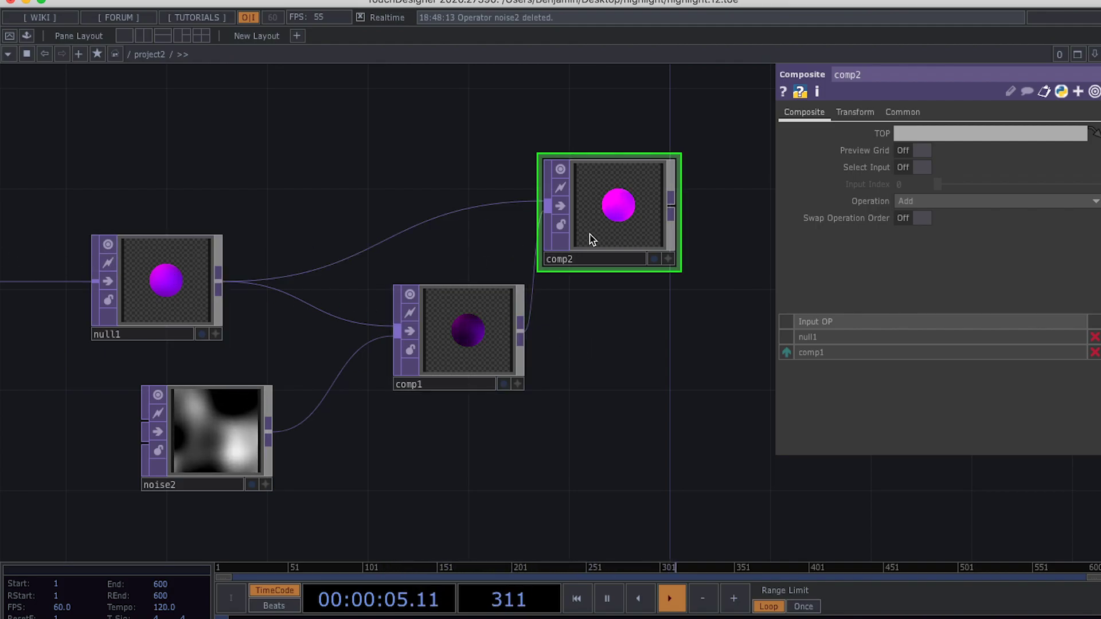
scroll(634, 198, up, 10)
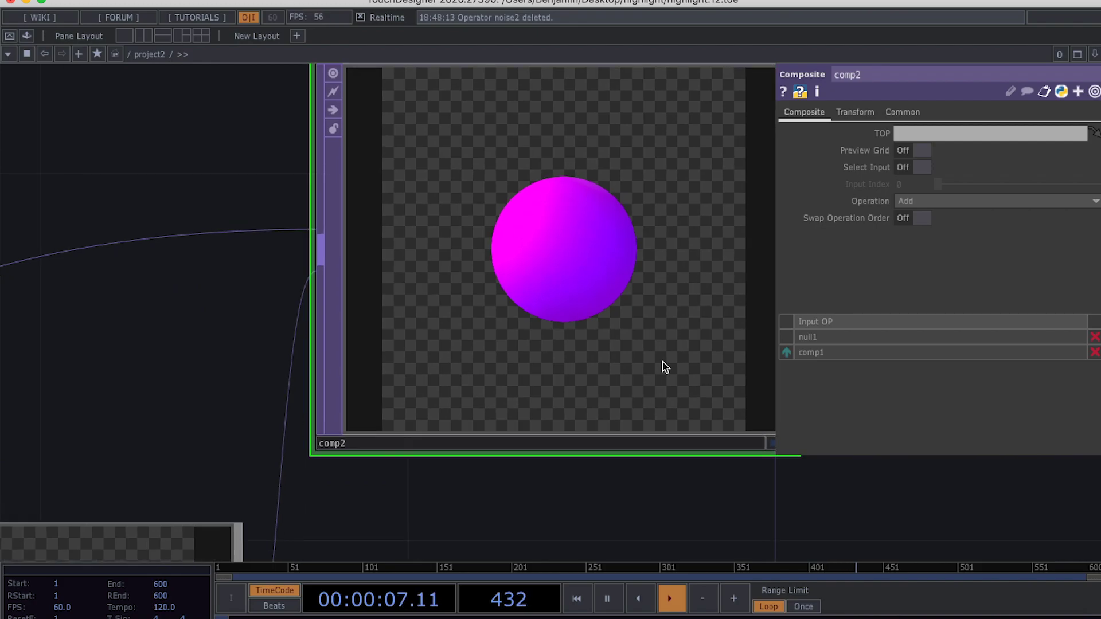
scroll(535, 265, down, 12)
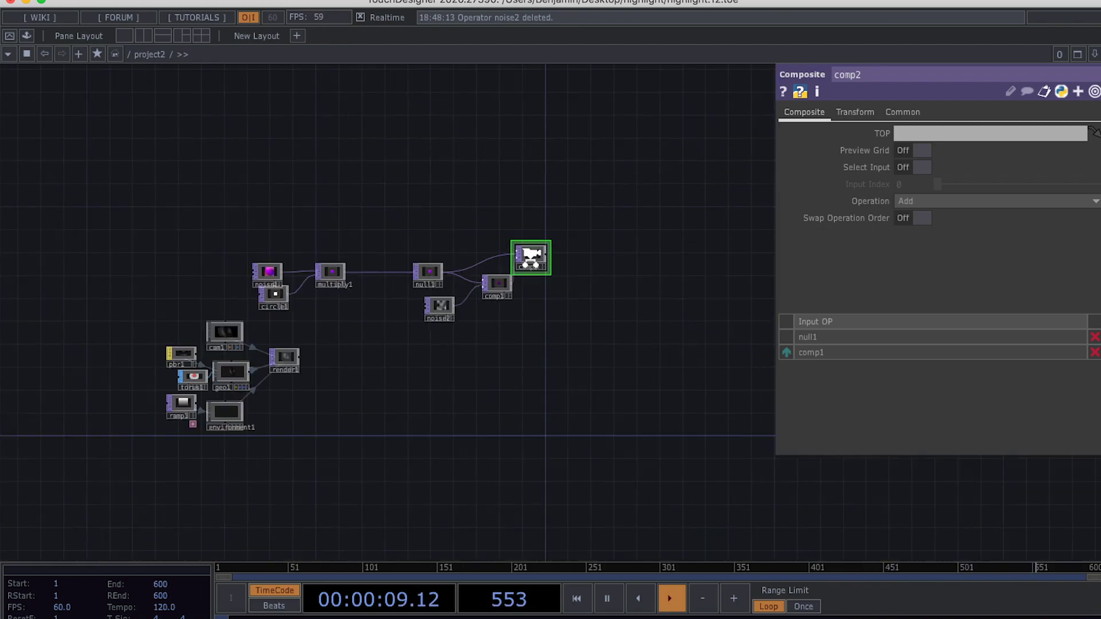
scroll(531, 256, up, 3)
scroll(548, 263, up, 2)
drag(548, 263, 590, 281)
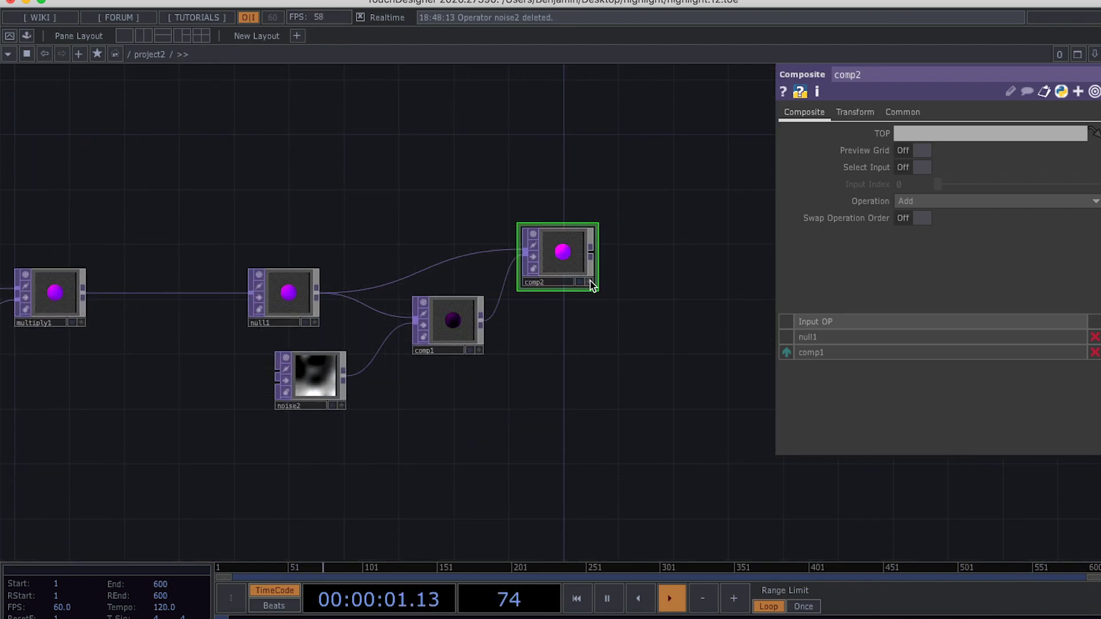
Step: Display comp2's output as the network background and feed render1 into null1 in place of multiply1
click(580, 282)
drag(393, 232, 572, 272)
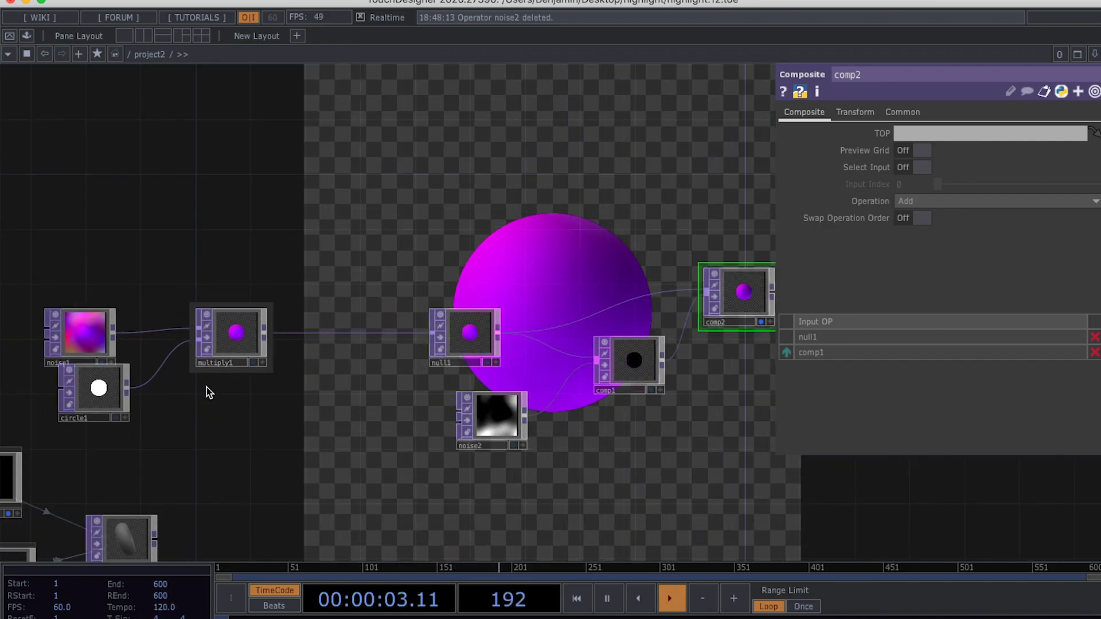
scroll(223, 414, down, 10)
scroll(224, 415, up, 7)
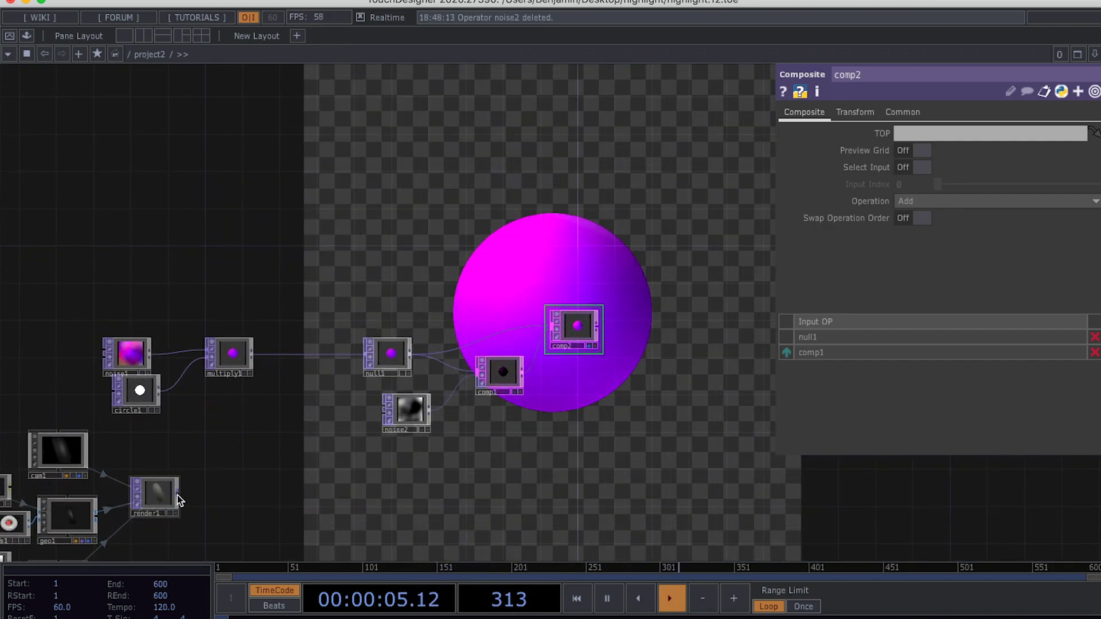
drag(178, 495, 364, 356)
Step: Examine the animated noise highlight on the rendered torus in comp2's background display, comparing it with the null1, noise2 and comp1 nodes
drag(541, 267, 452, 309)
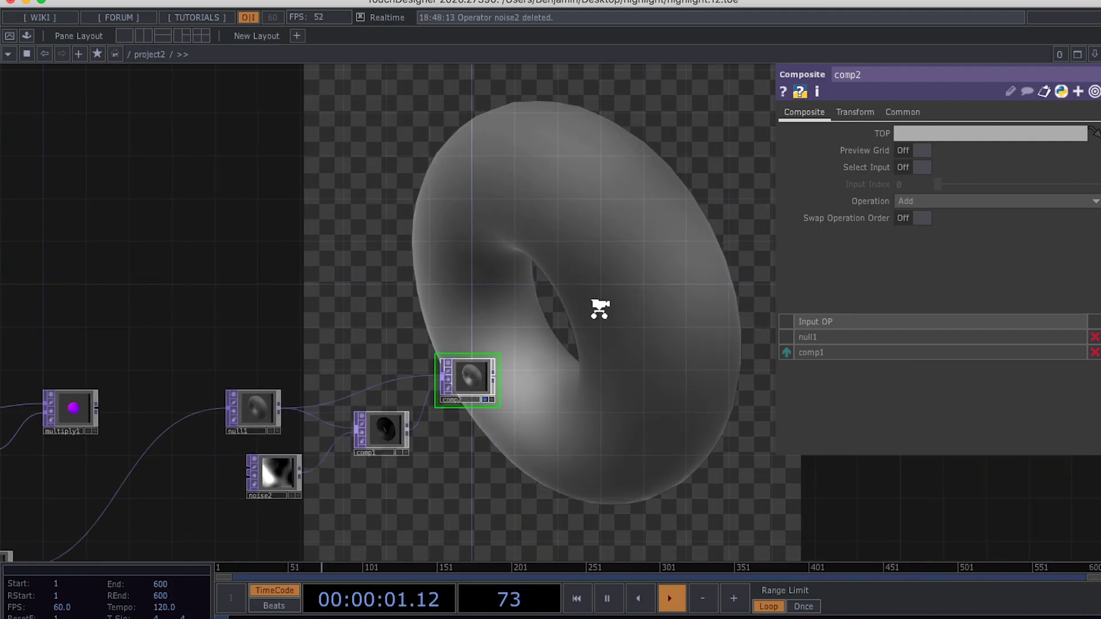
scroll(597, 308, up, 4)
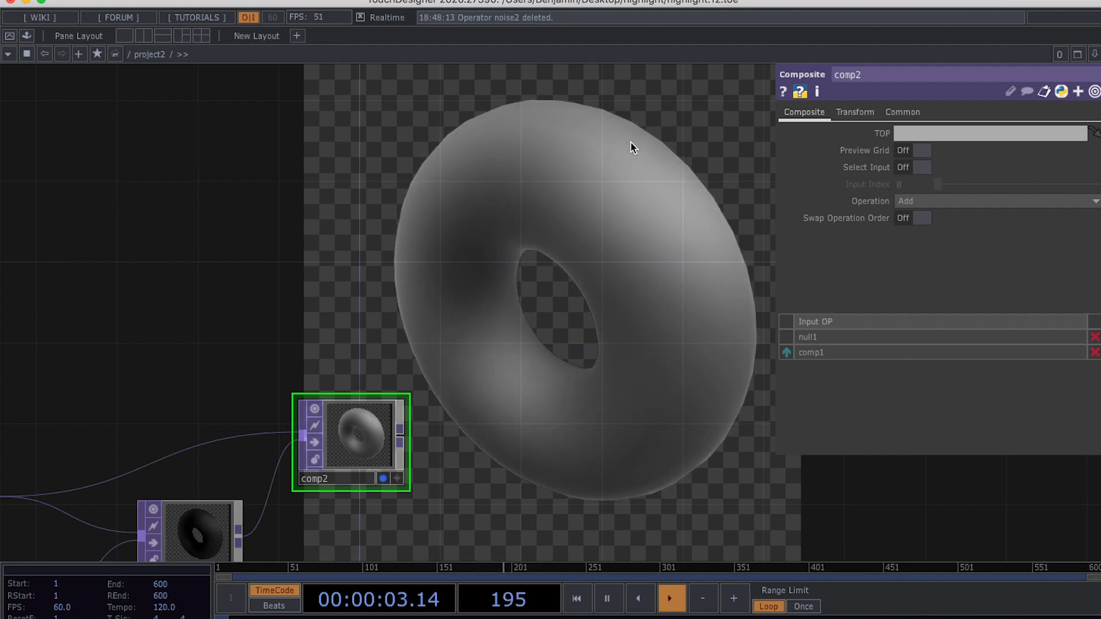
drag(529, 331, 566, 277)
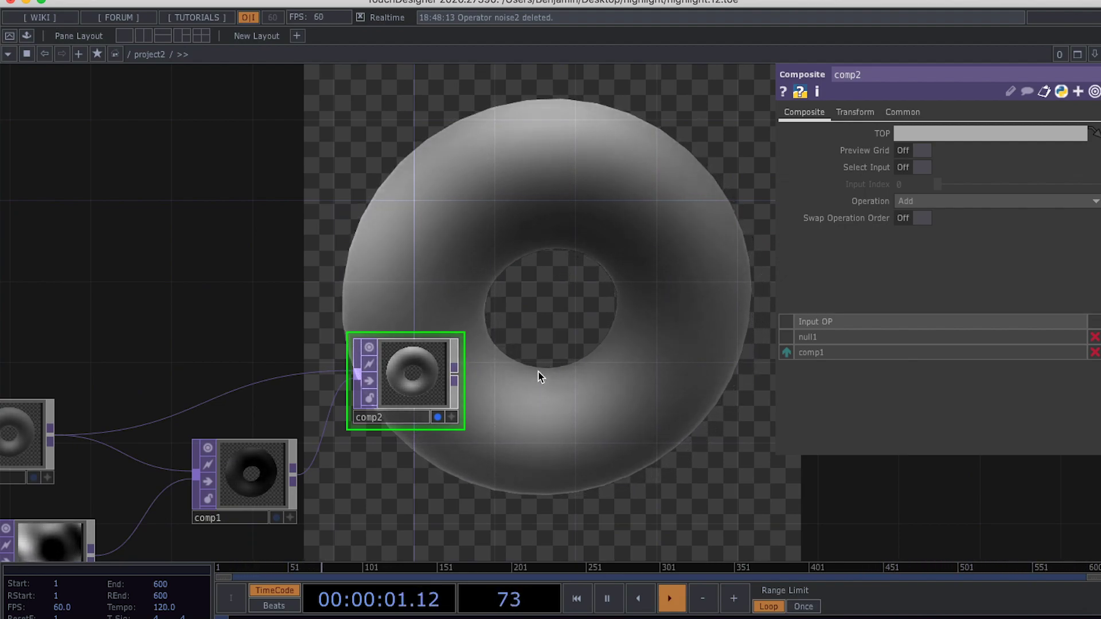
drag(468, 241, 557, 187)
drag(305, 270, 355, 255)
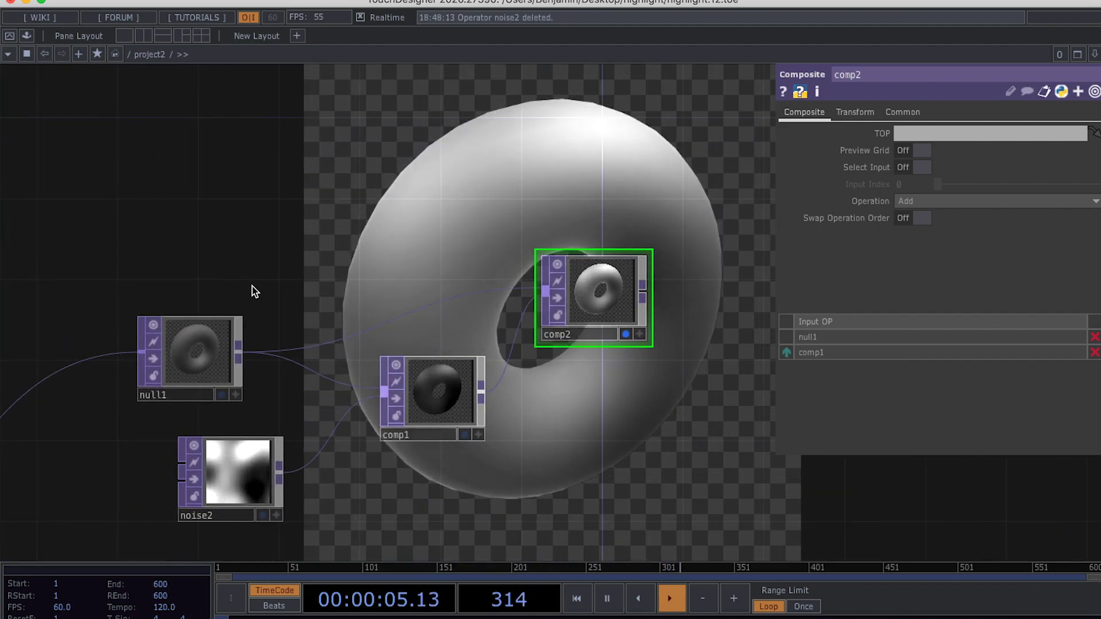
drag(253, 290, 318, 267)
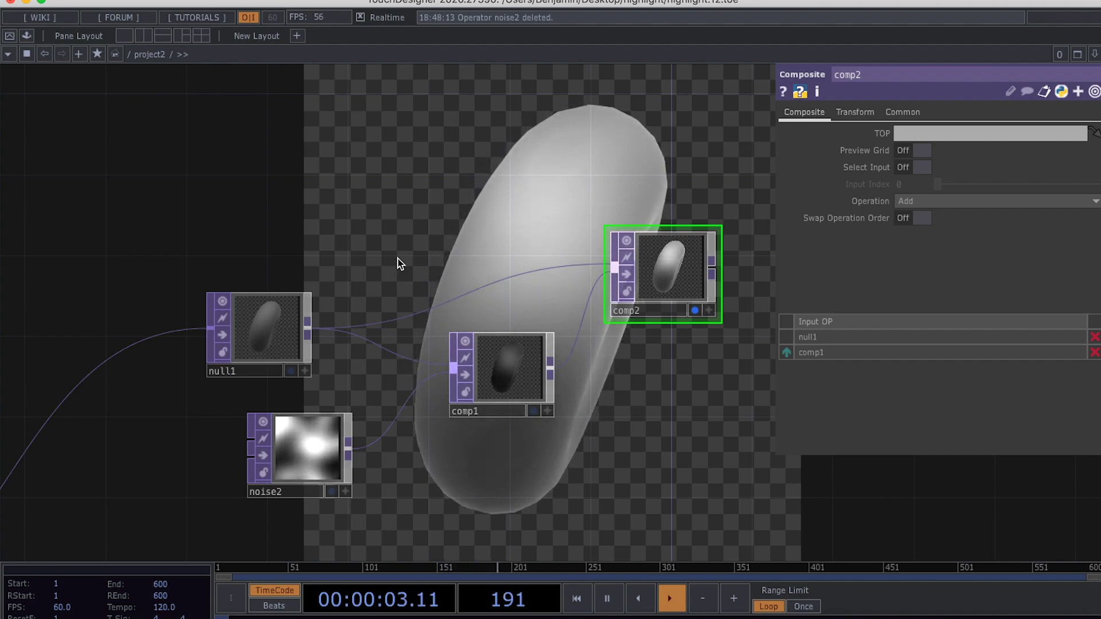
drag(441, 241, 283, 355)
drag(421, 312, 405, 316)
middle_drag(405, 316, 280, 332)
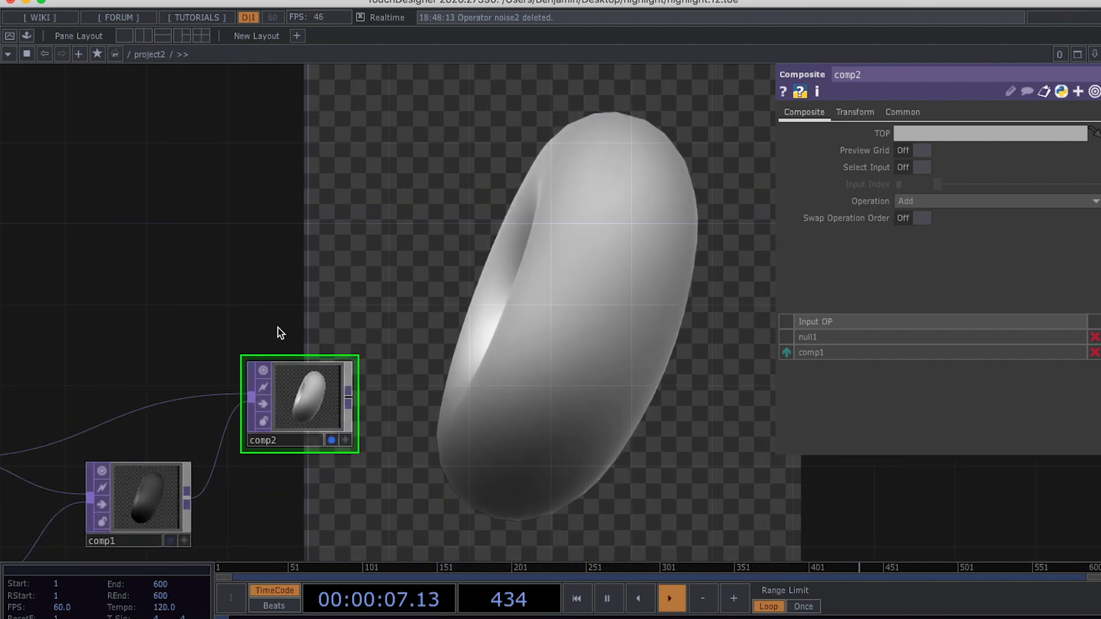